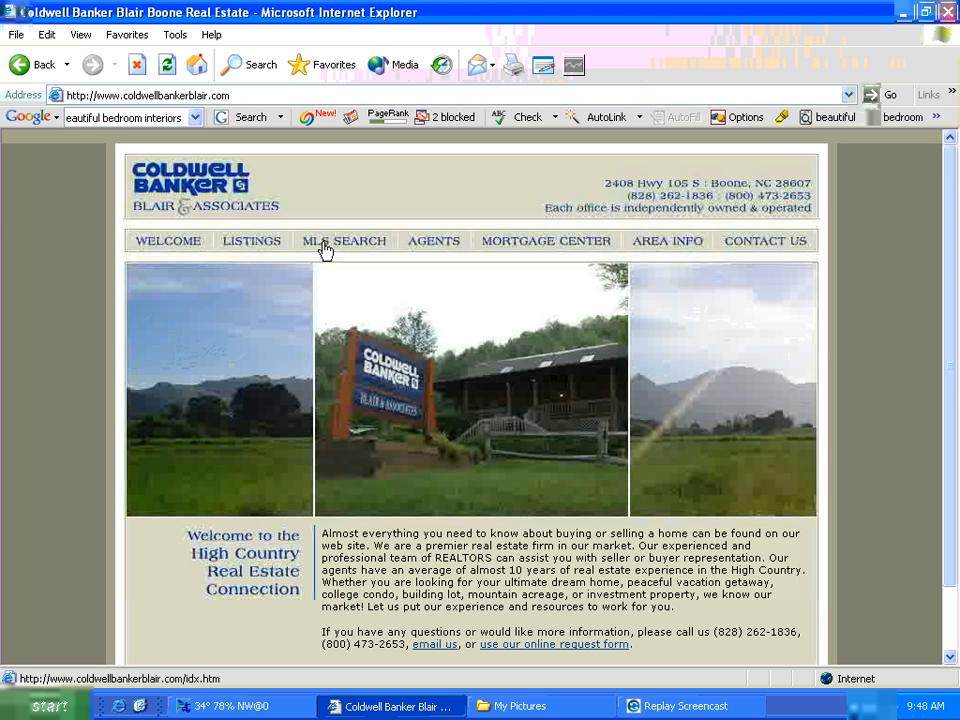
# - Open the LISTINGS page and show the Residential results (1–10 of 35 homes)
pyautogui.click(270, 253)
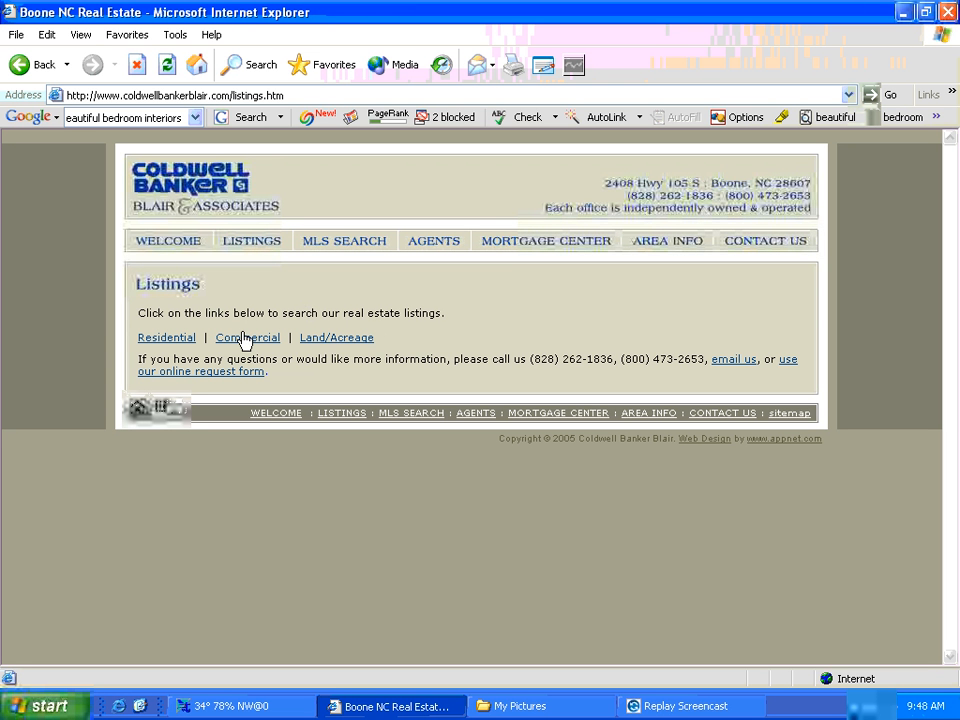
pyautogui.click(170, 340)
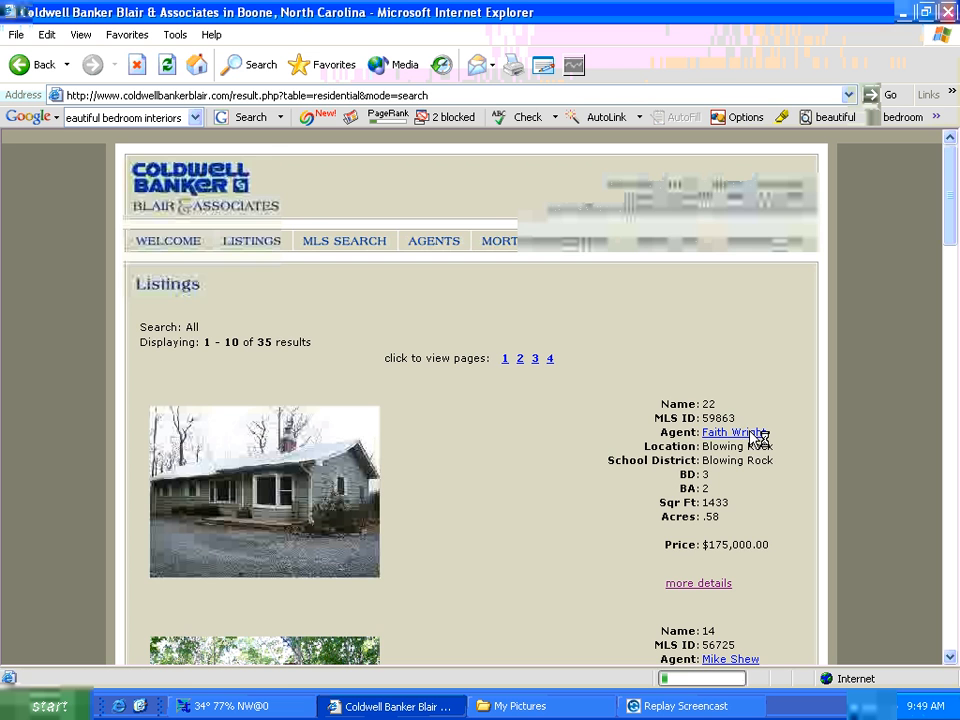
pyautogui.click(752, 434)
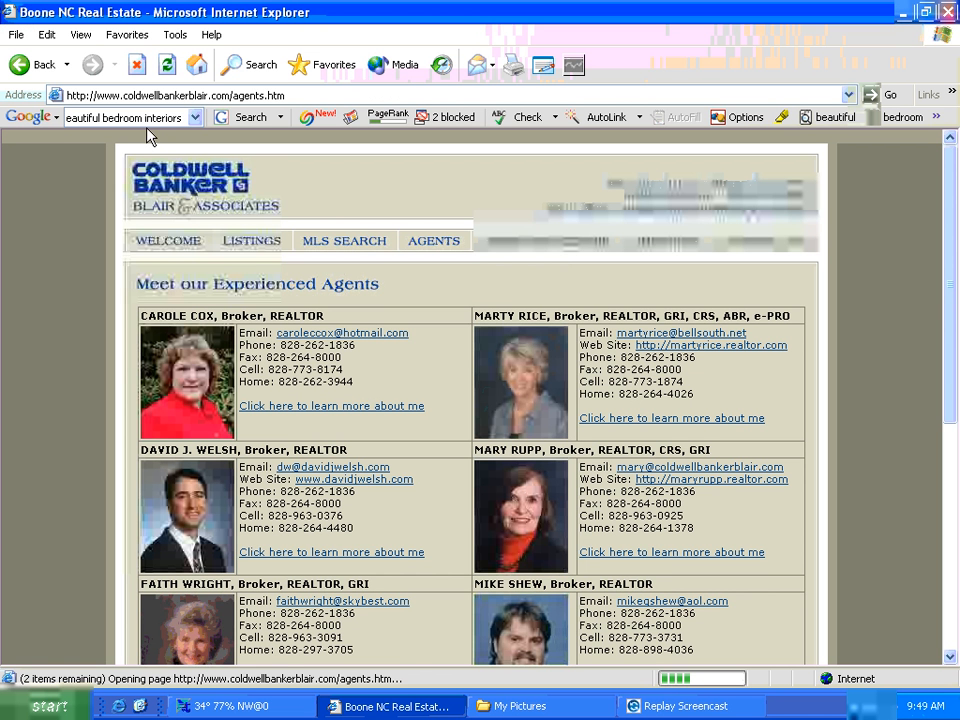
pyautogui.click(16, 66)
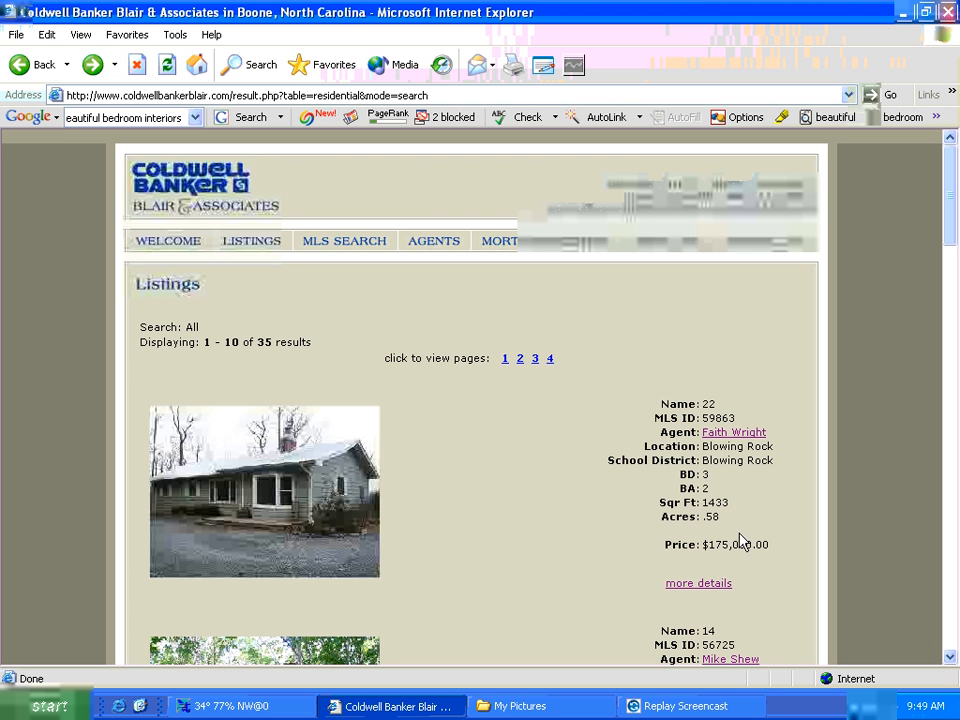
pyautogui.click(702, 588)
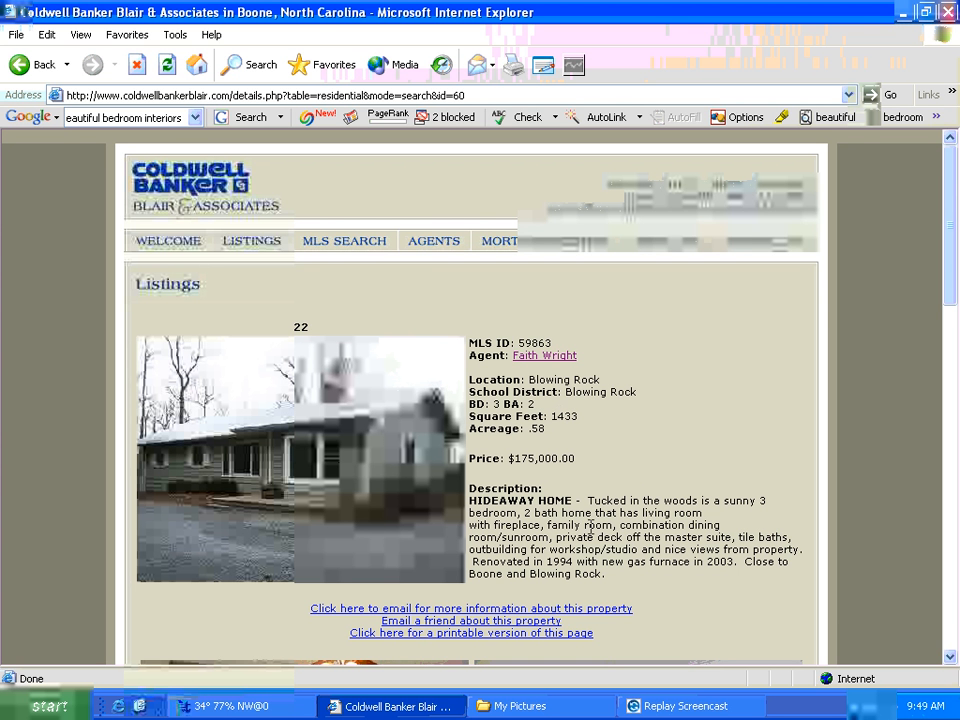
pyautogui.scroll(-5, 529, 549)
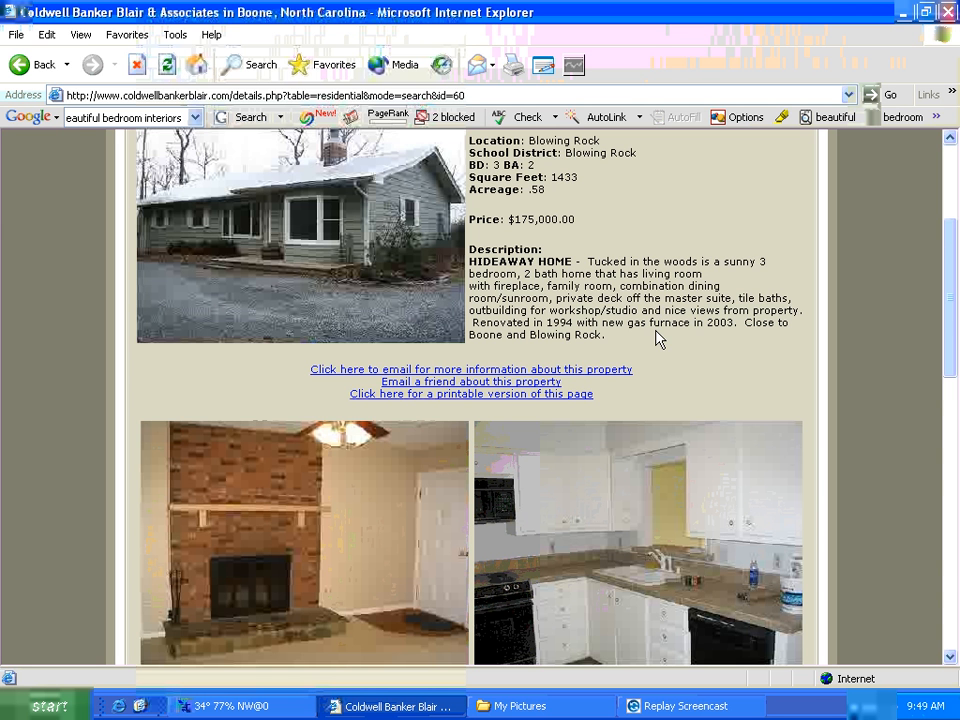
pyautogui.scroll(-2, 688, 348)
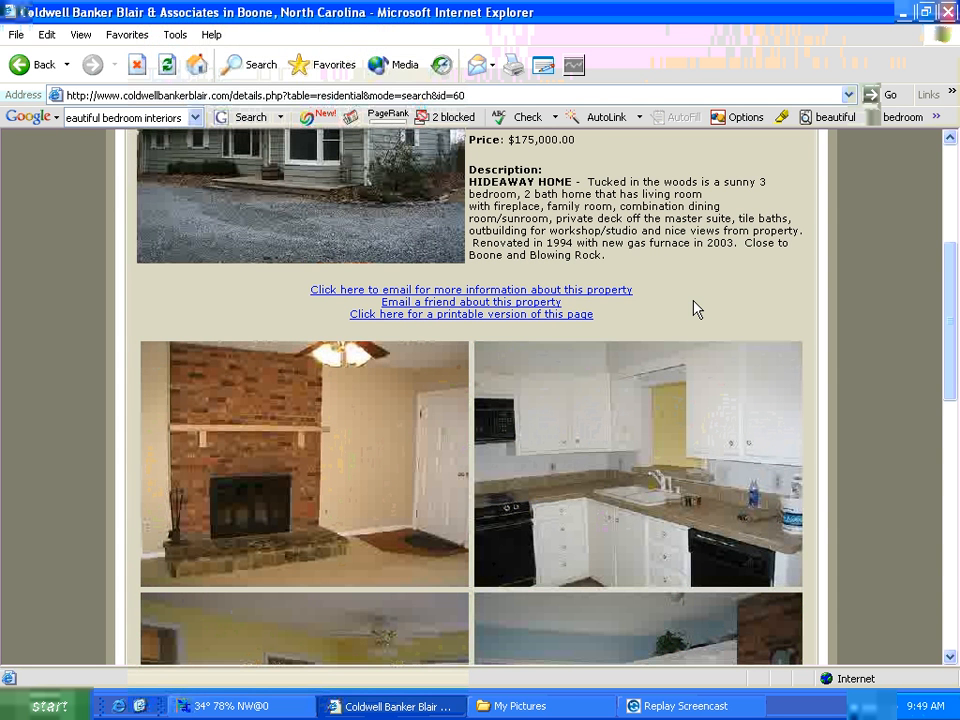
pyautogui.scroll(-3, 696, 310)
pyautogui.scroll(-3, 697, 309)
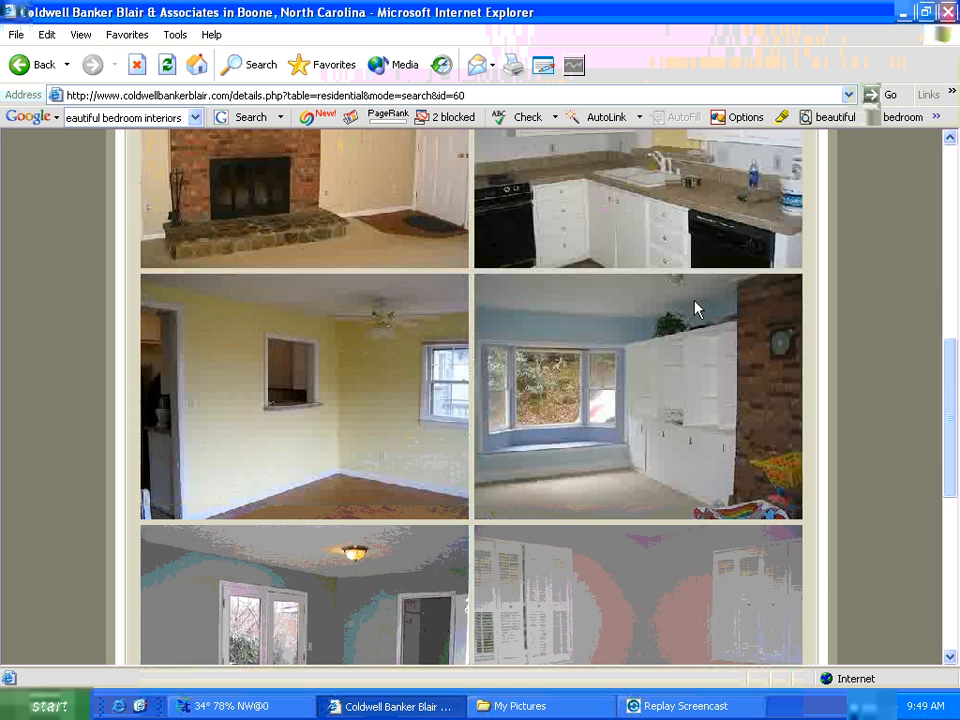
pyautogui.scroll(-3, 696, 310)
pyautogui.scroll(10, 696, 308)
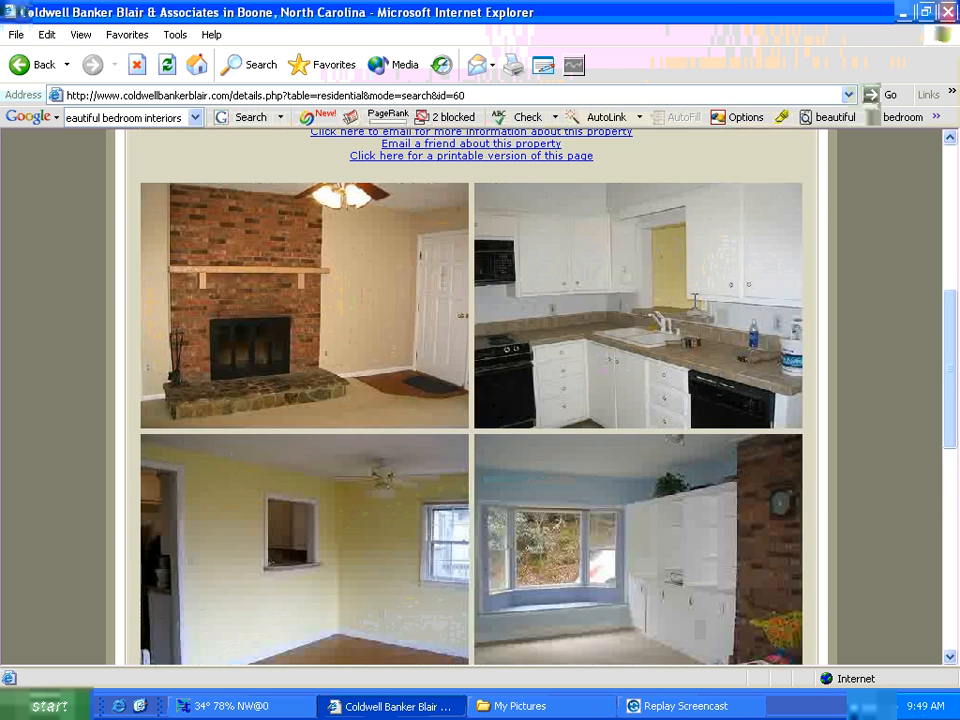
pyautogui.scroll(3, 695, 308)
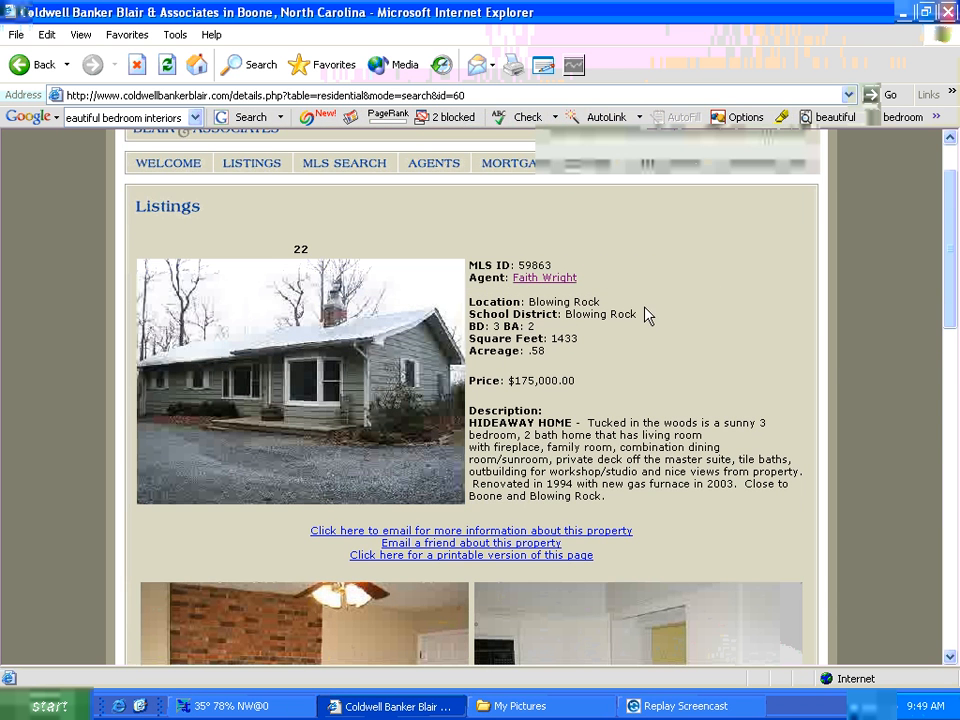
pyautogui.click(34, 68)
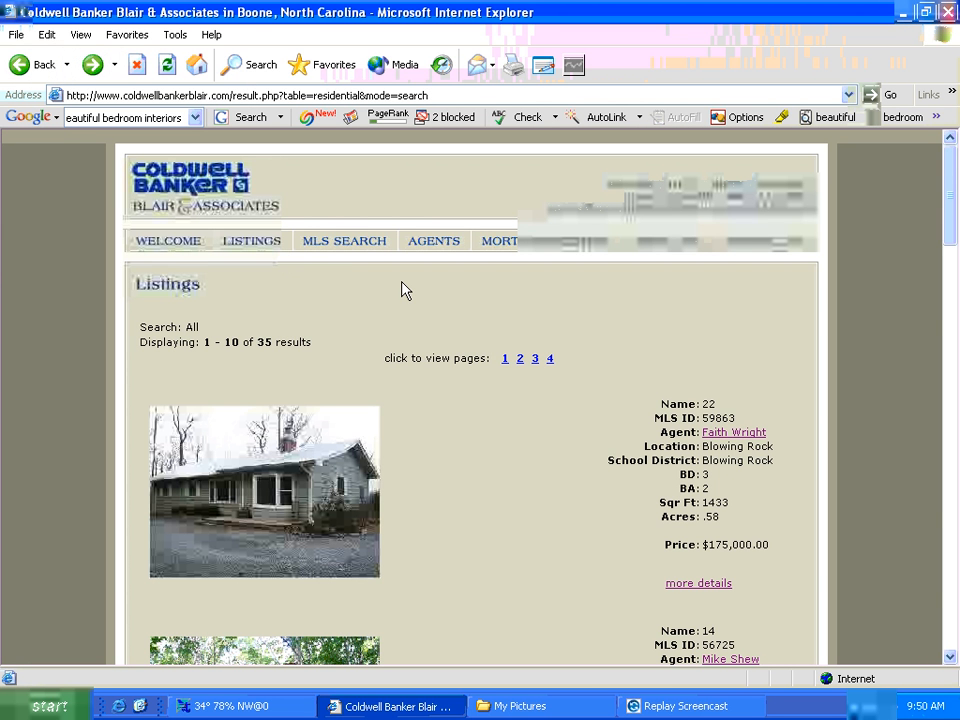
pyautogui.click(257, 97)
# - Go to coldwellbankerblair.com/manager/ and choose residential List (edit/delete), reaching the admin login
pyautogui.moveTo(233, 95); pyautogui.dragTo(447, 95)
pyautogui.press('BackSpace')
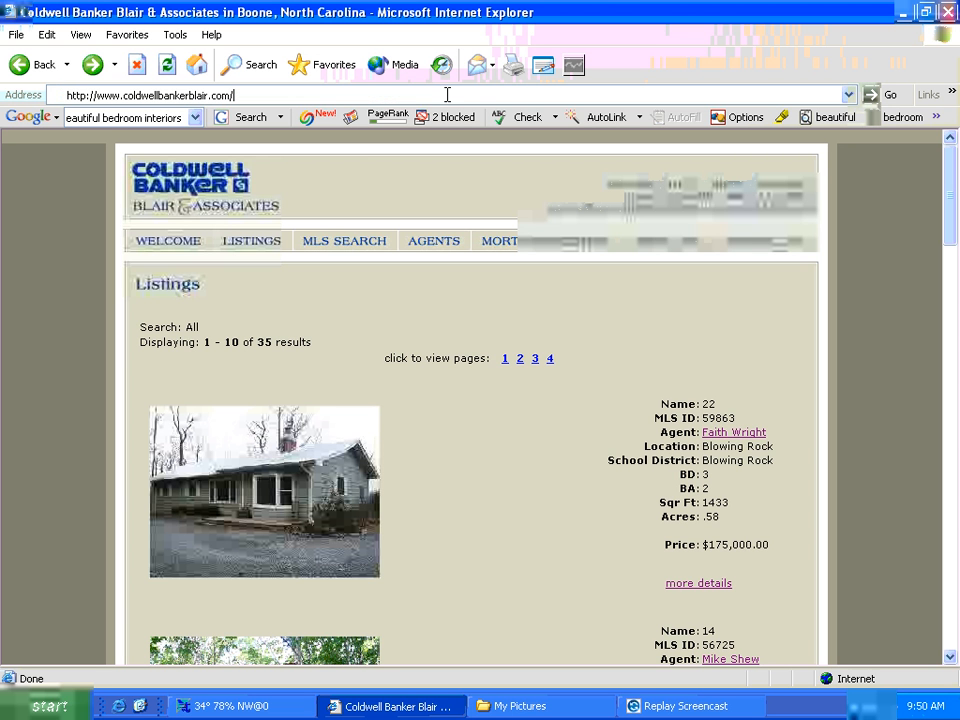
pyautogui.write('m')
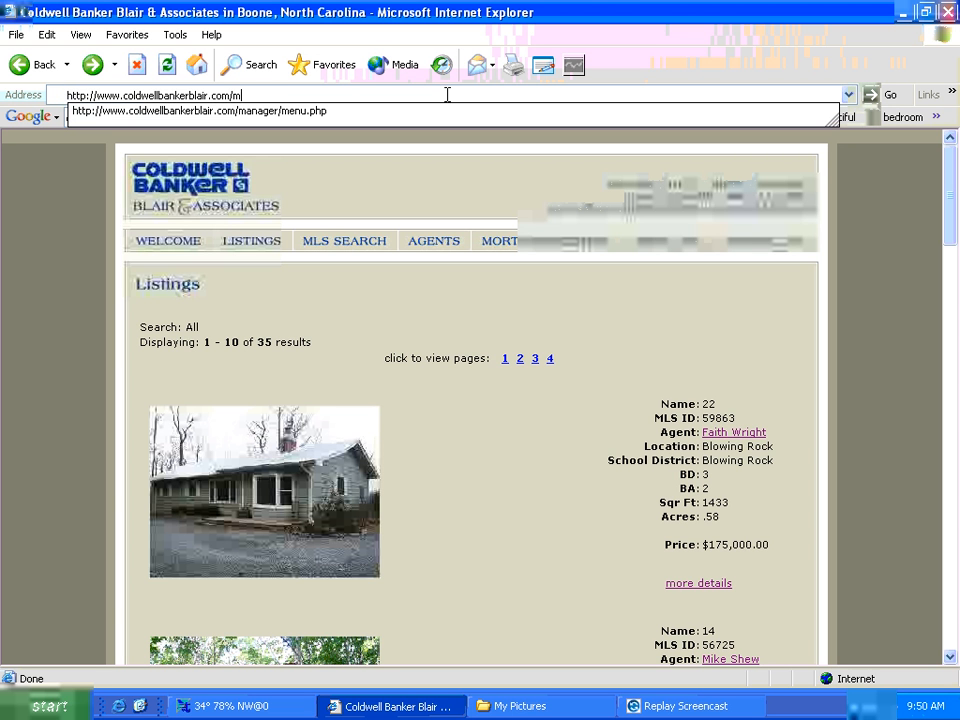
pyautogui.write('anager/')
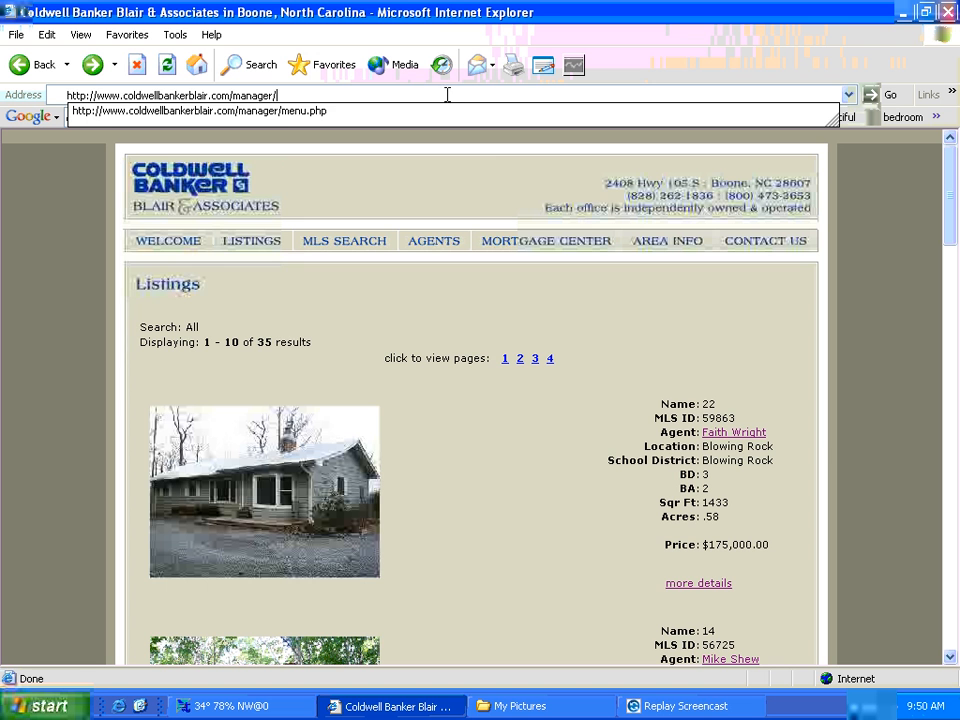
pyautogui.press('Down')
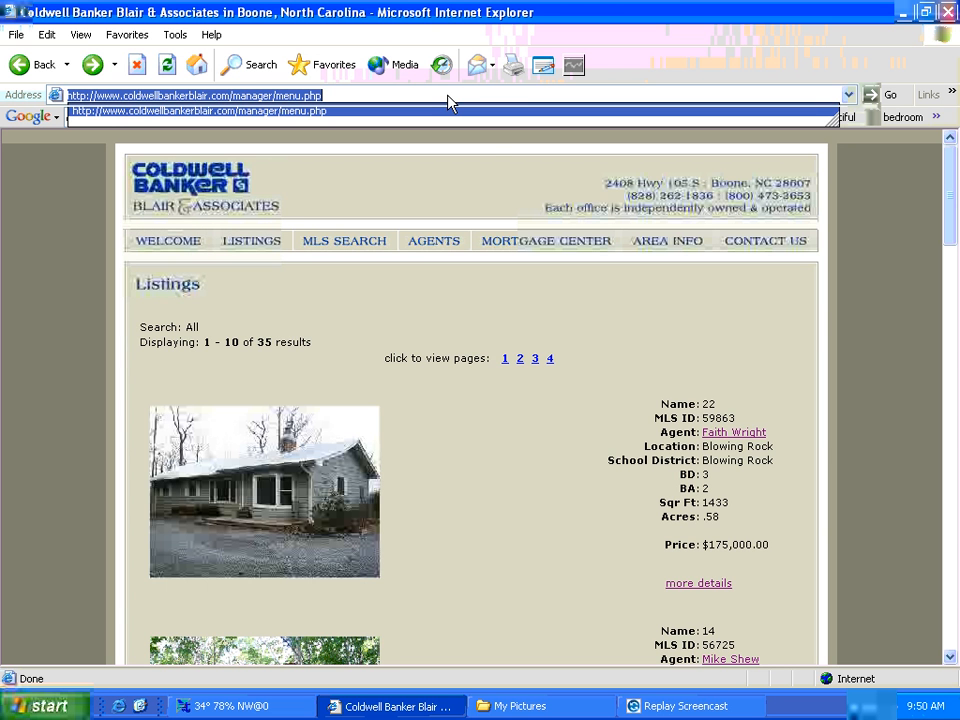
pyautogui.press('Return')
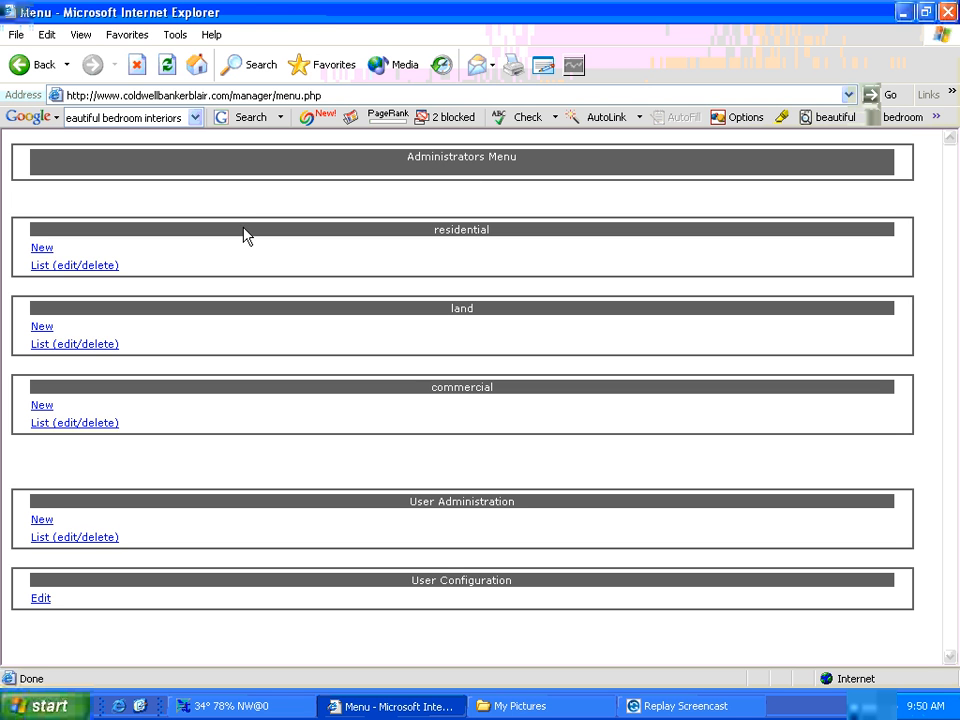
pyautogui.moveTo(439, 233); pyautogui.dragTo(487, 230)
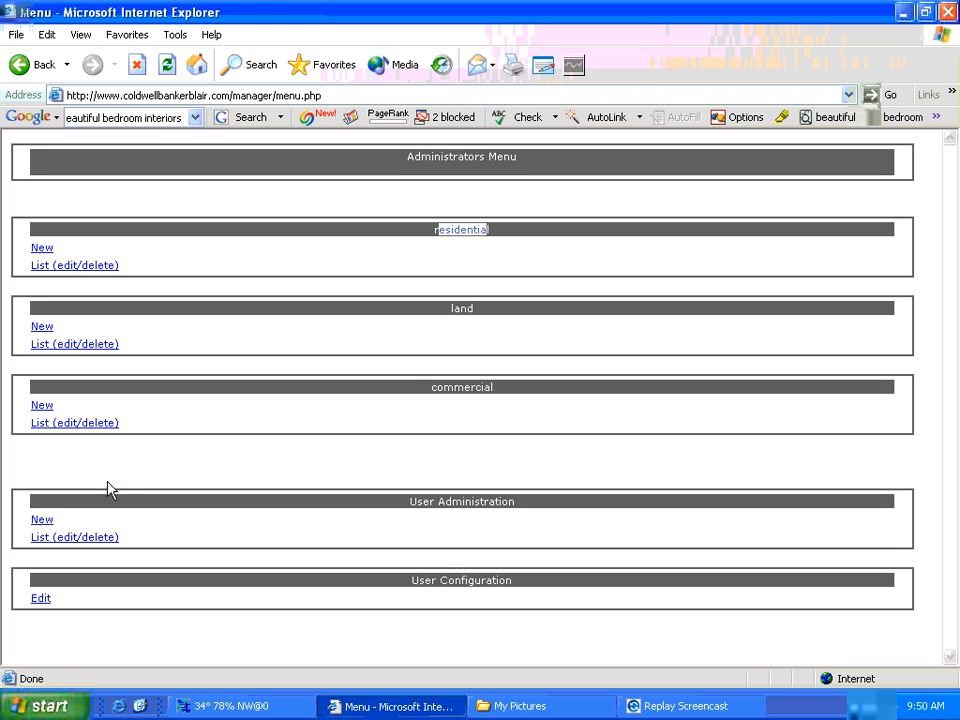
pyautogui.click(106, 266)
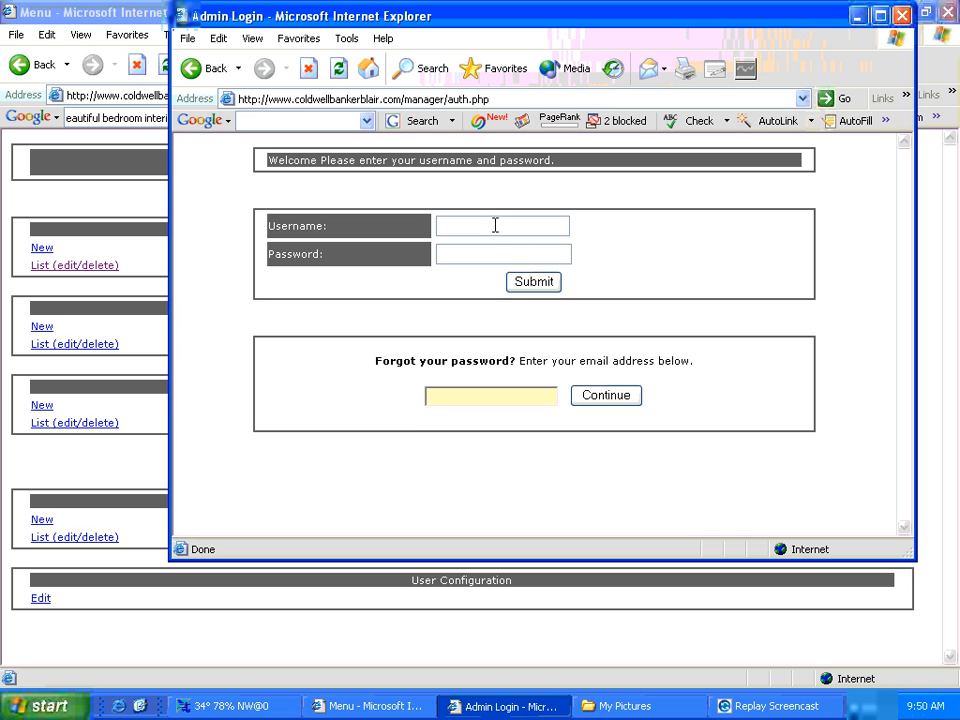
# - Log in with the admin username and password, getting past the script error
pyautogui.click(495, 225)
pyautogui.write('admin')
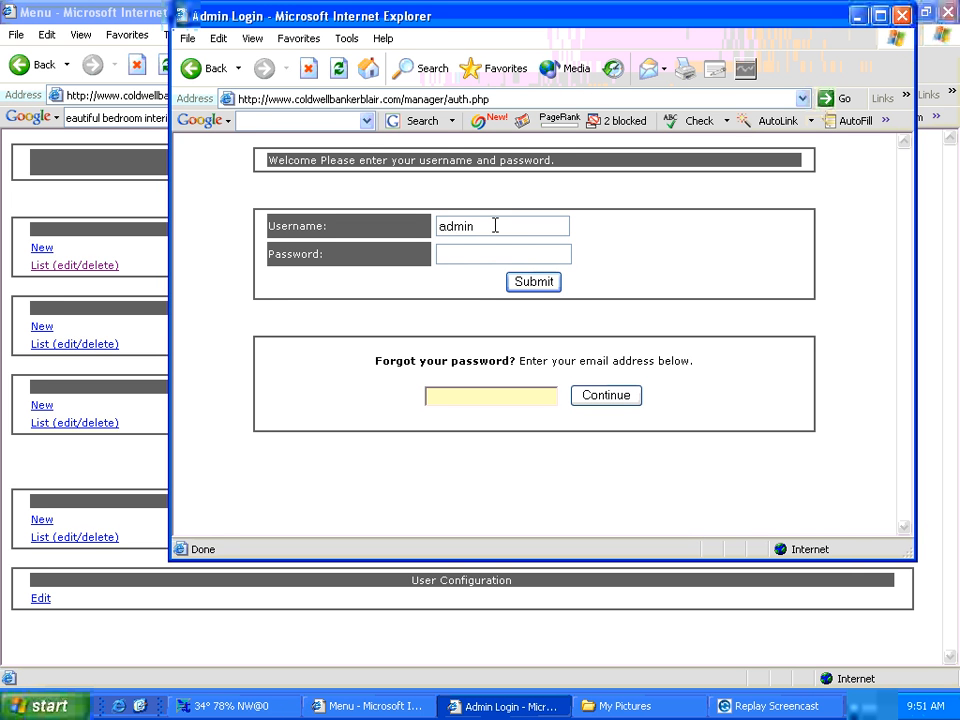
pyautogui.write('*****')
pyautogui.click(533, 284)
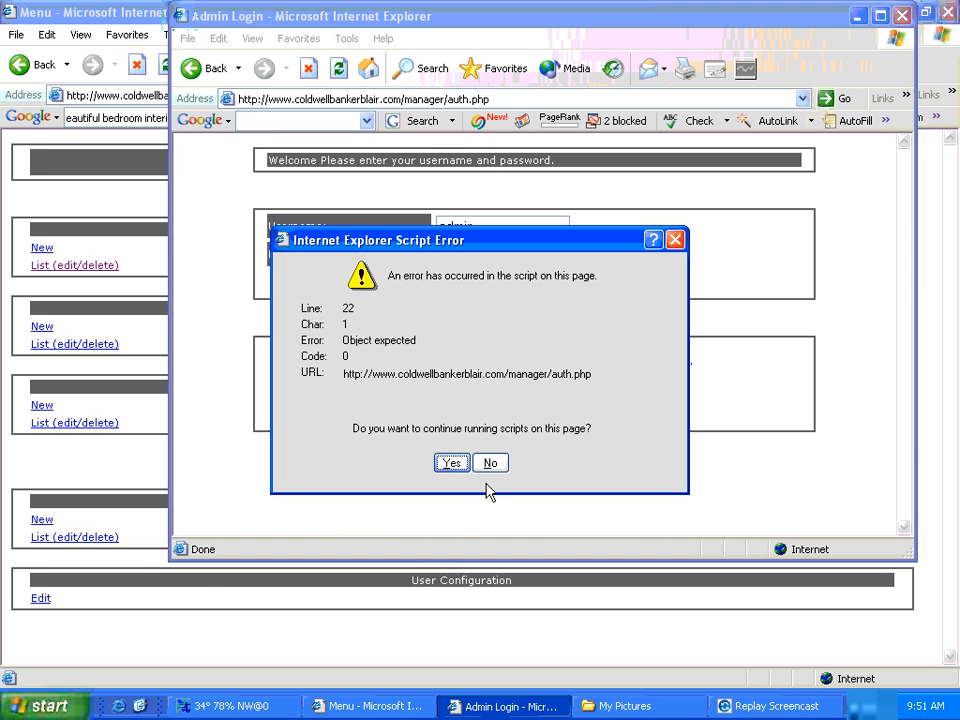
pyautogui.press('Return')
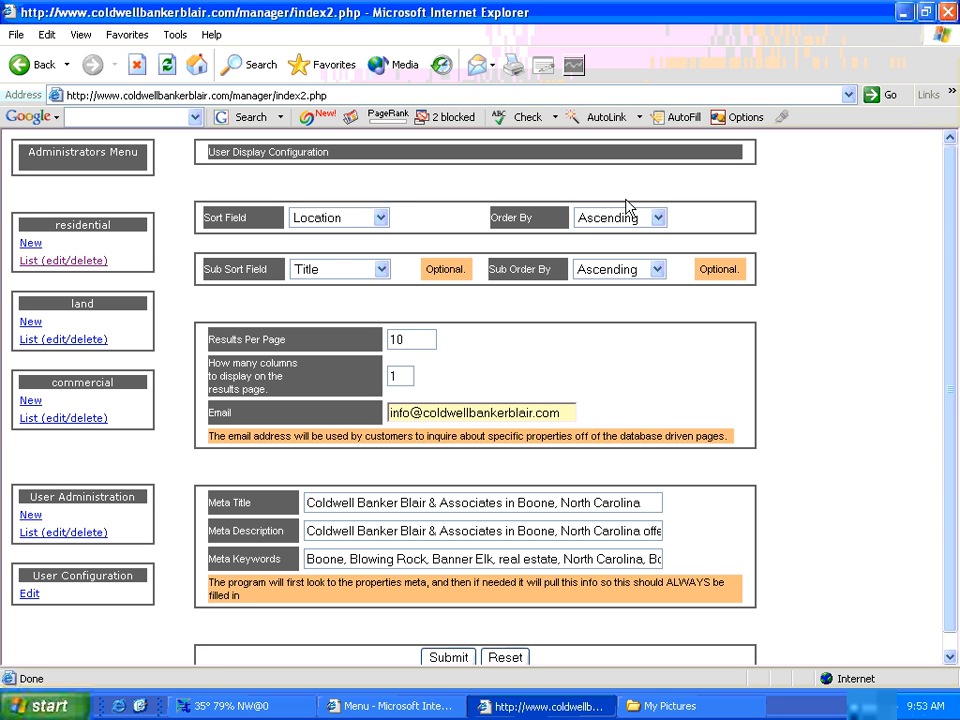
# - Open residential listing 47 for editing and look over its location and price fields
pyautogui.click(73, 262)
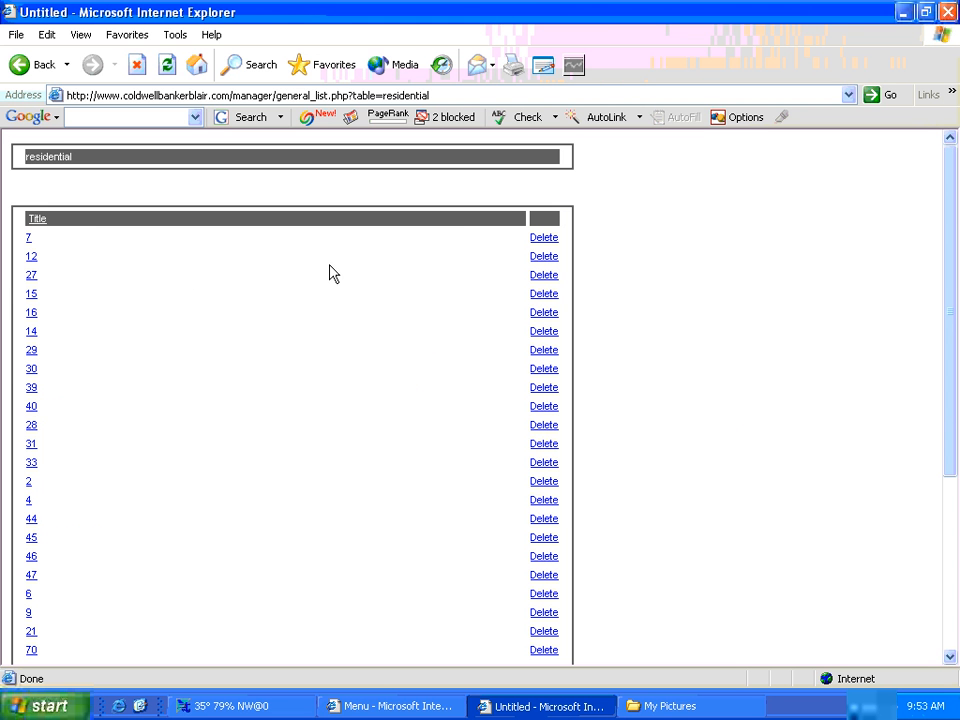
pyautogui.scroll(-5, 73, 281)
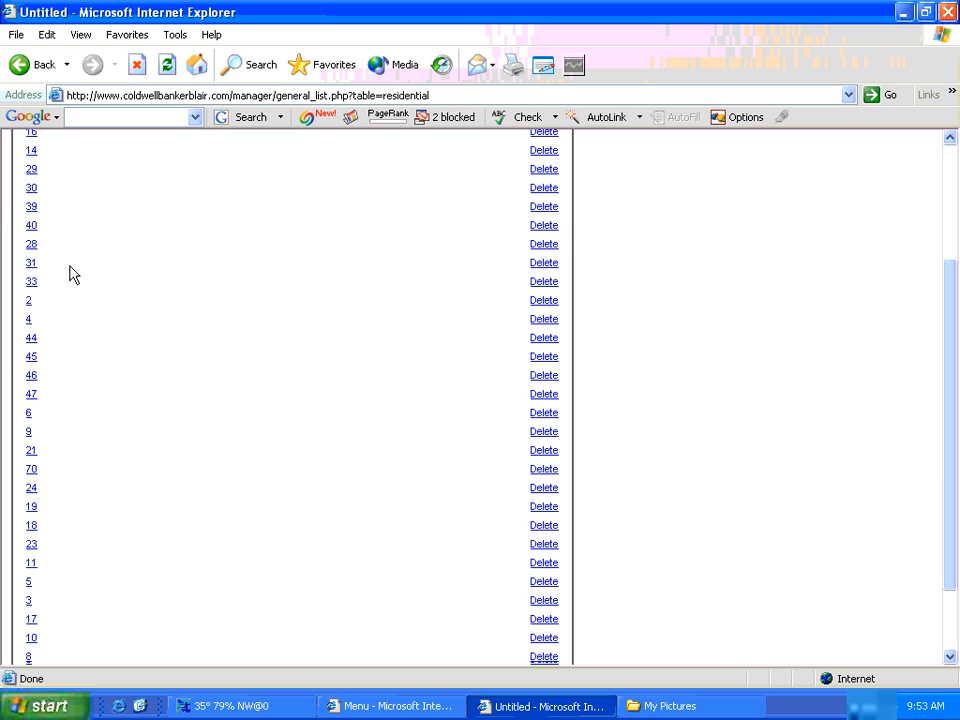
pyautogui.click(31, 303)
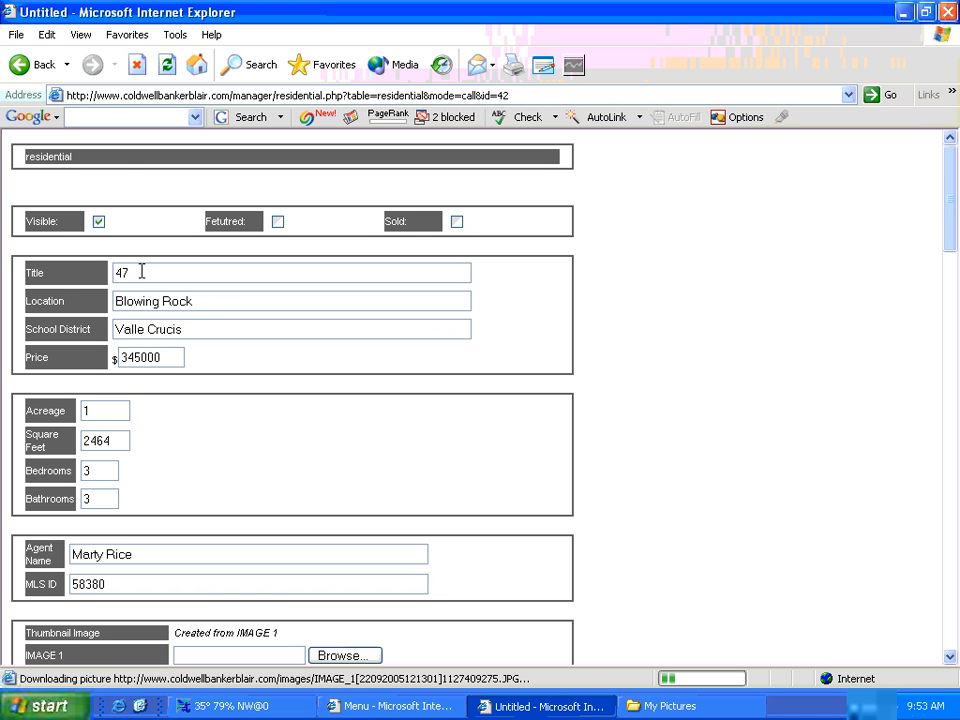
pyautogui.moveTo(196, 301); pyautogui.dragTo(120, 301)
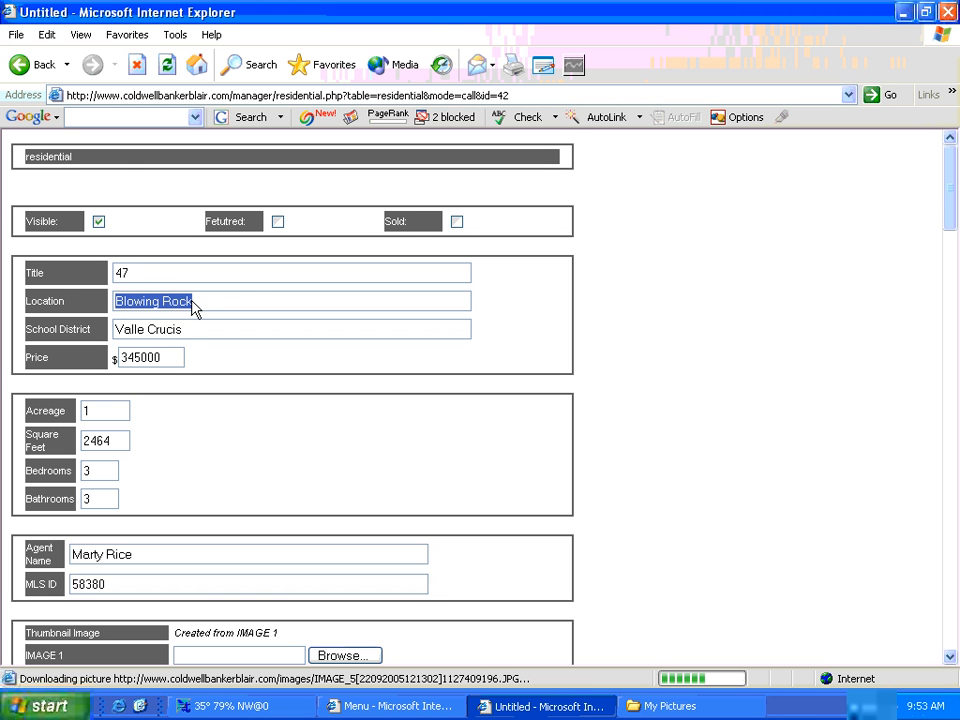
pyautogui.moveTo(160, 357); pyautogui.dragTo(141, 357)
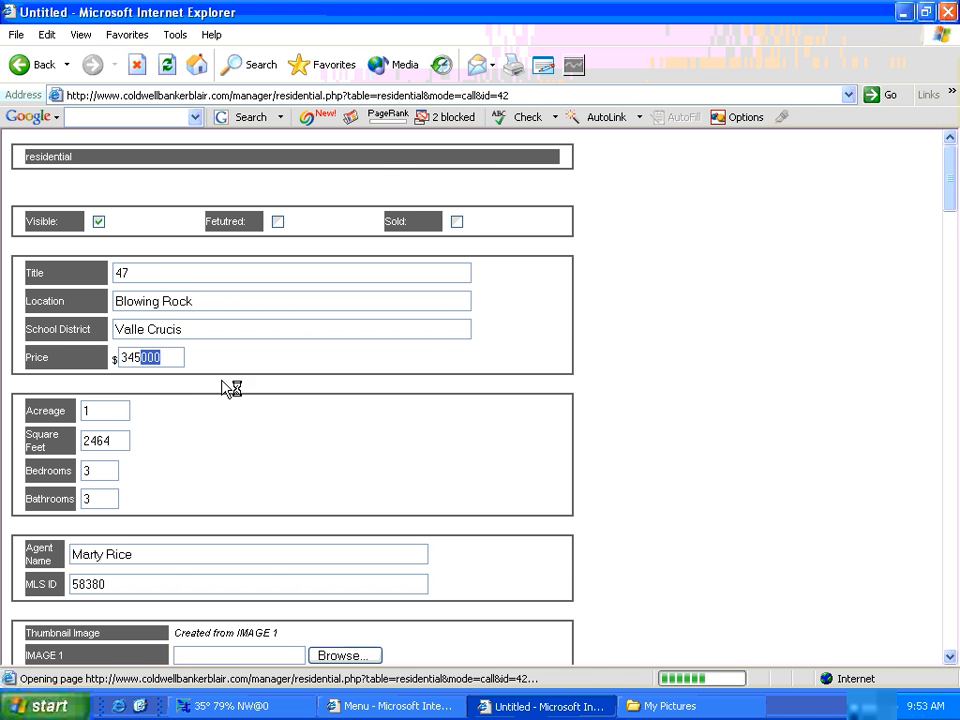
pyautogui.scroll(-4, 225, 391)
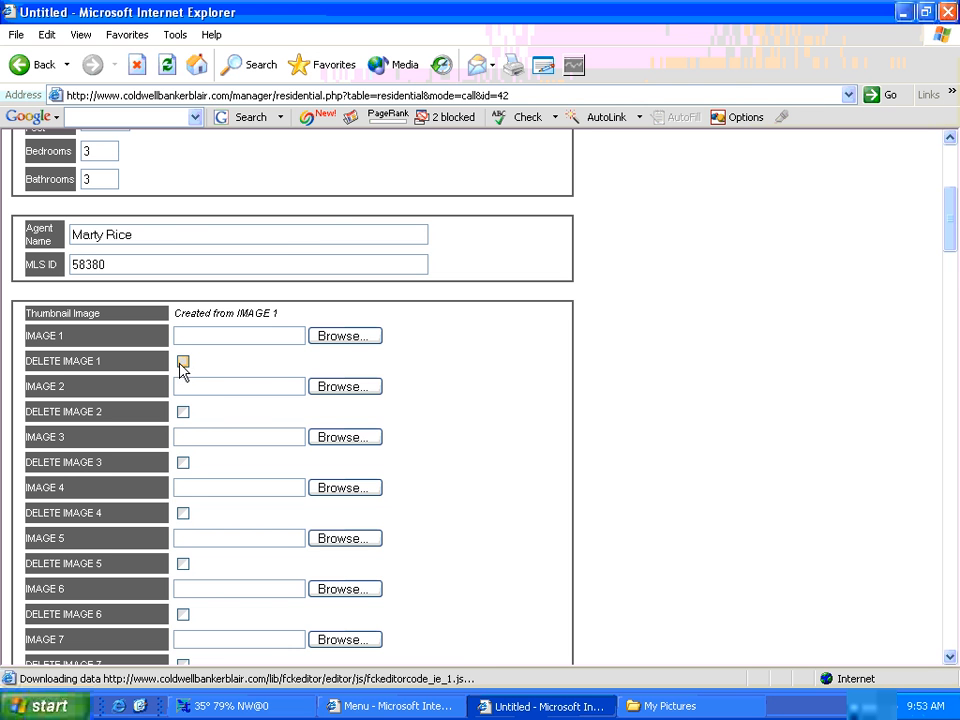
pyautogui.scroll(-3, 528, 418)
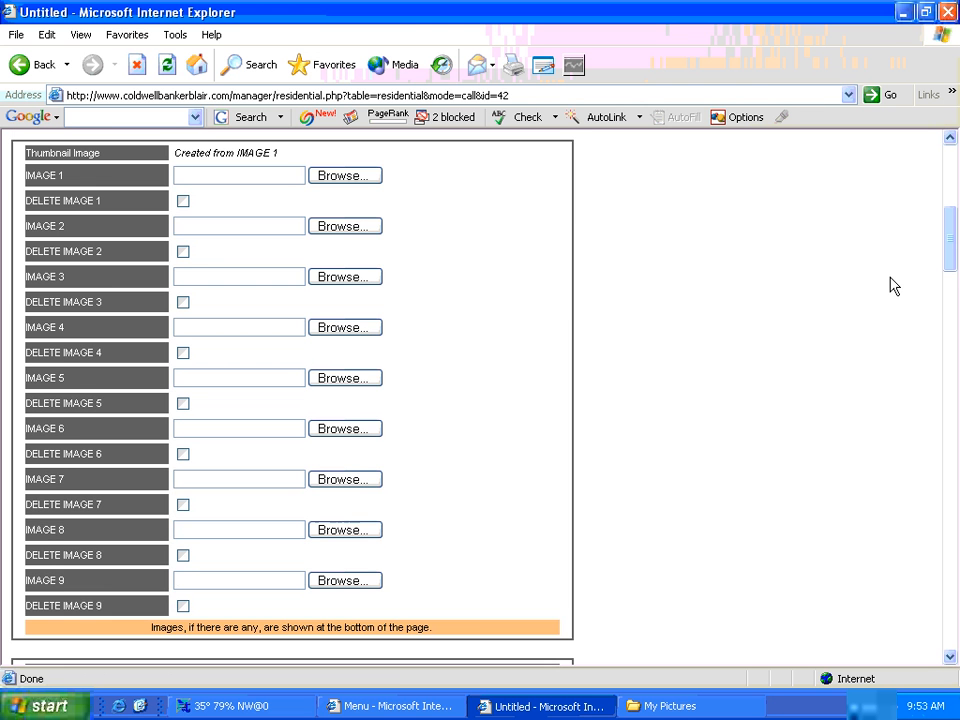
pyautogui.moveTo(951, 264); pyautogui.dragTo(953, 275)
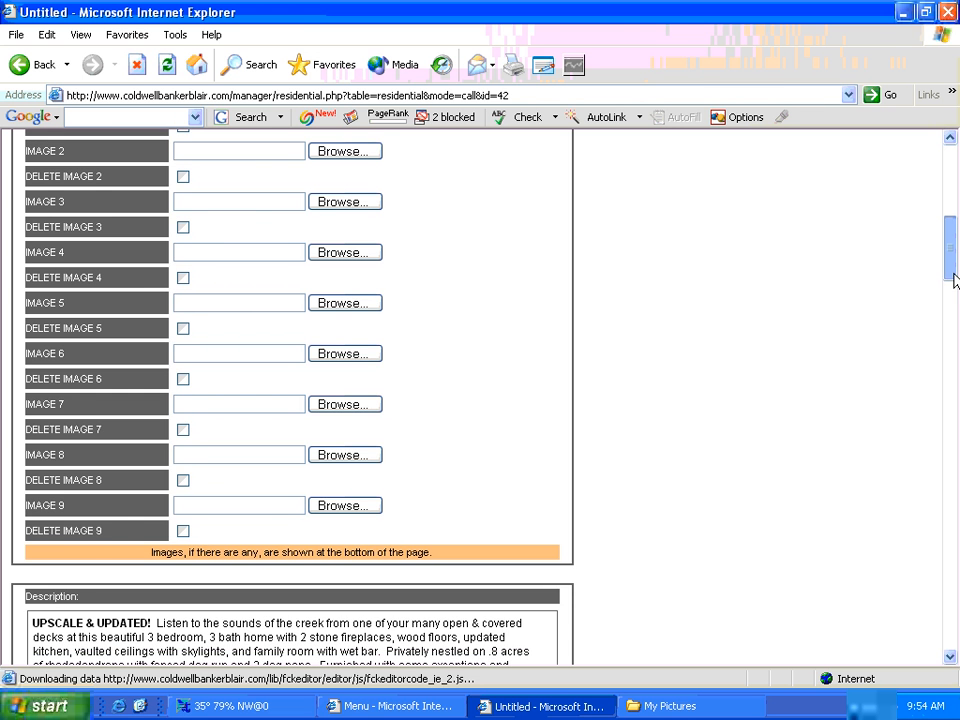
pyautogui.moveTo(953, 251); pyautogui.dragTo(953, 186)
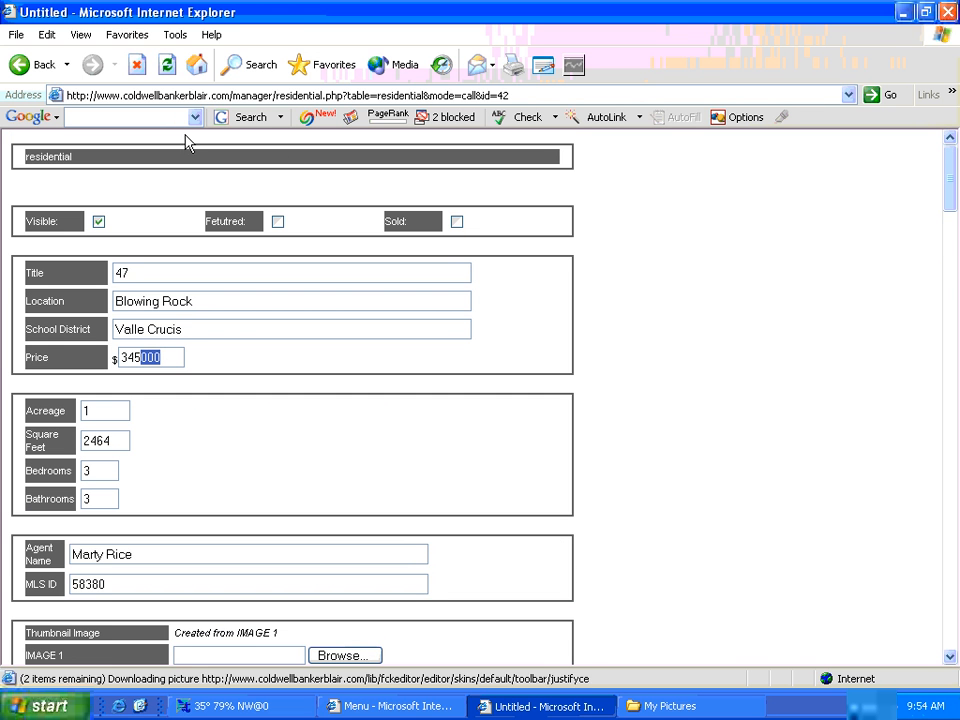
# - Go back three pages to the Administrators Menu
pyautogui.click(42, 70)
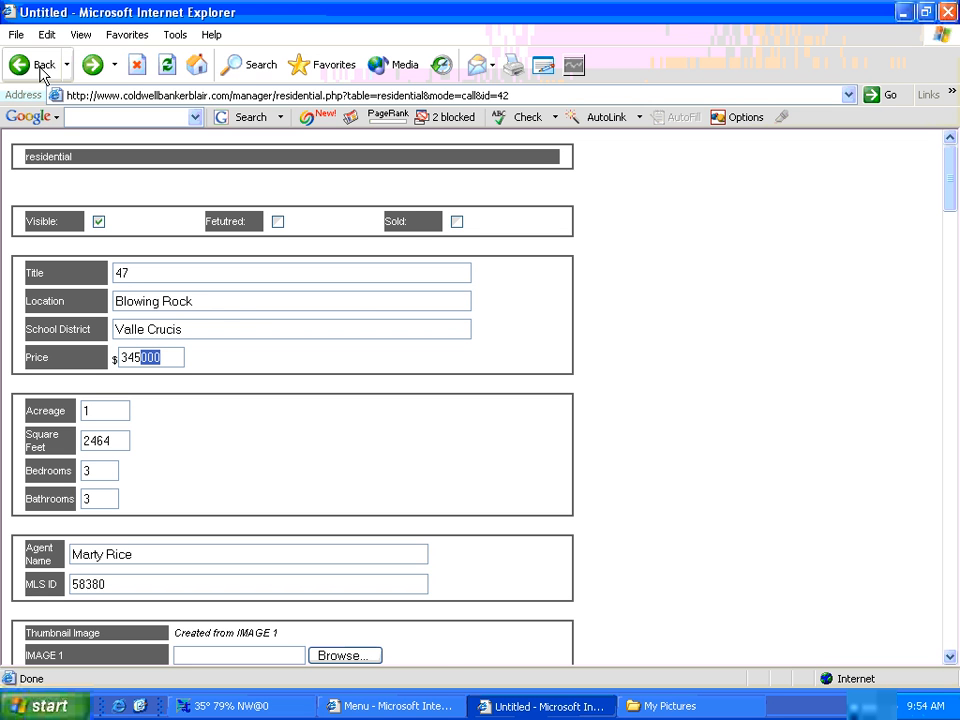
pyautogui.click(43, 70)
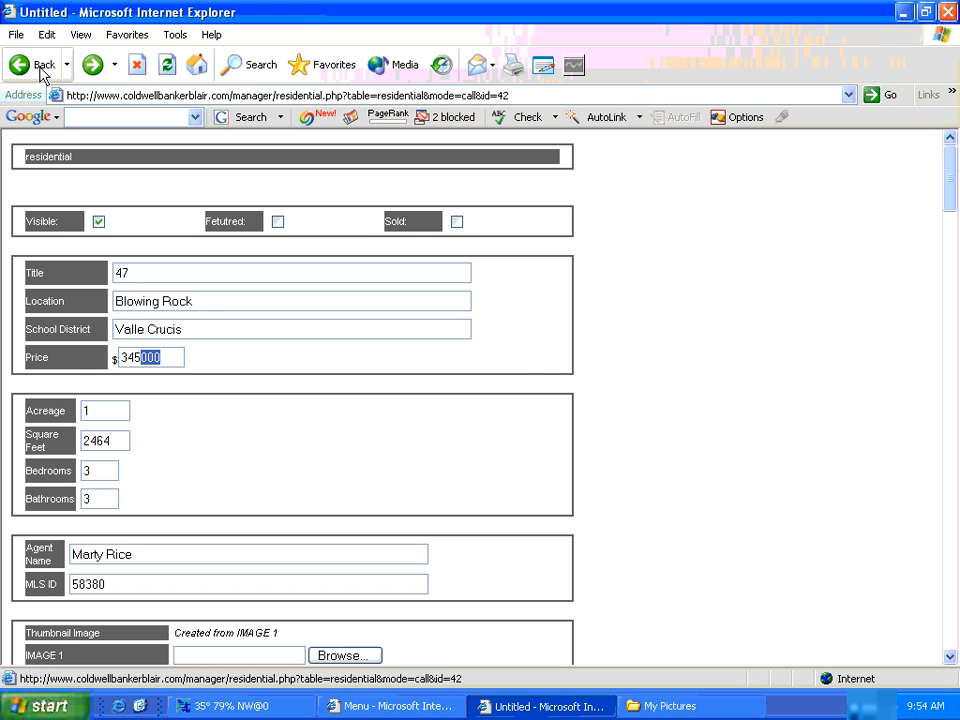
pyautogui.click(43, 70)
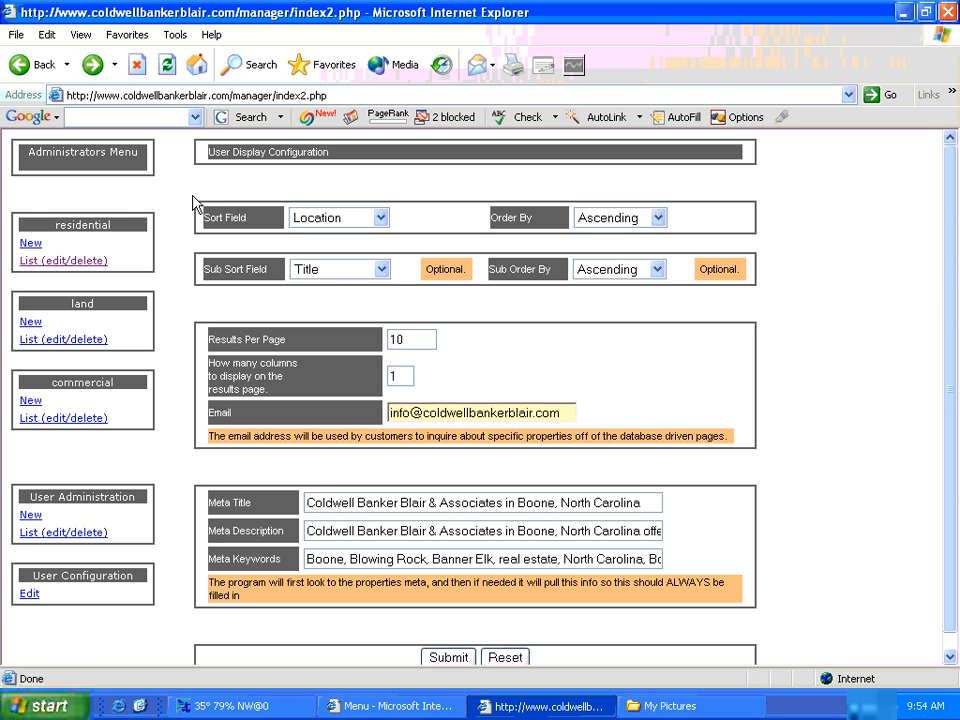
# - Create a new residential listing with Visible and Featured ticked
pyautogui.click(30, 246)
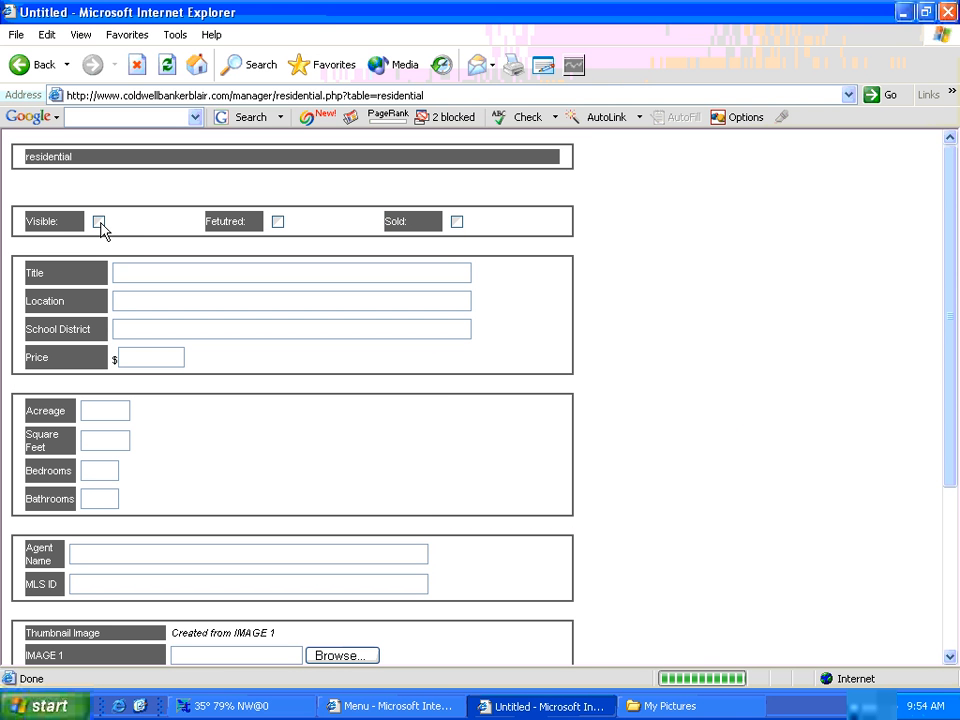
pyautogui.click(99, 222)
pyautogui.click(279, 224)
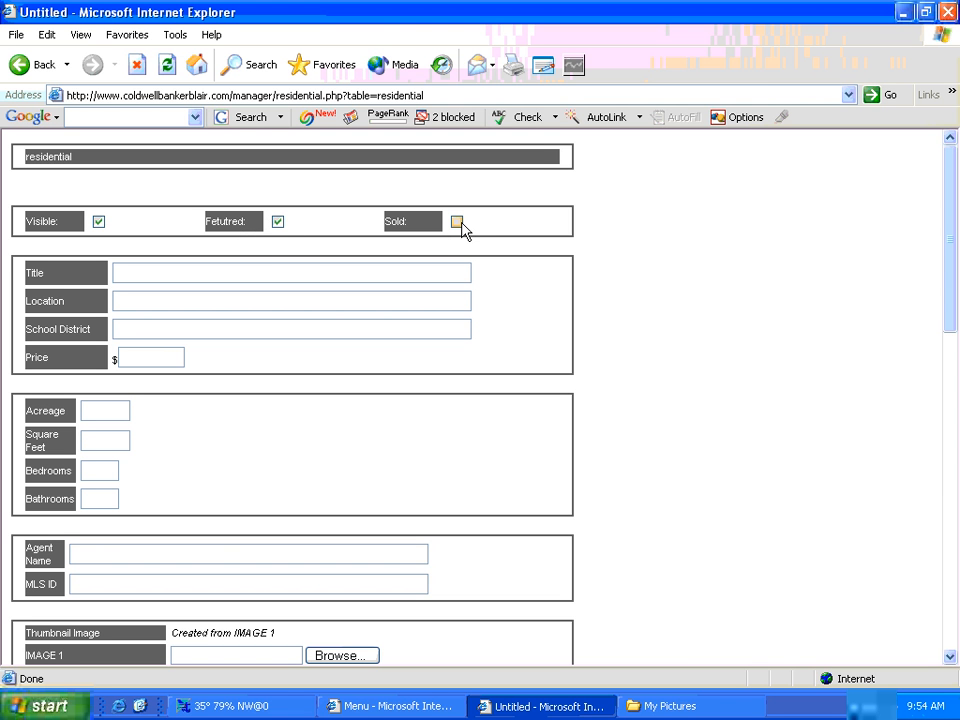
# - Enter title 'Sample Home For Sale', location Boone, NC, school district Watauga, price 300,000
pyautogui.click(233, 274)
pyautogui.write('Sample Home')
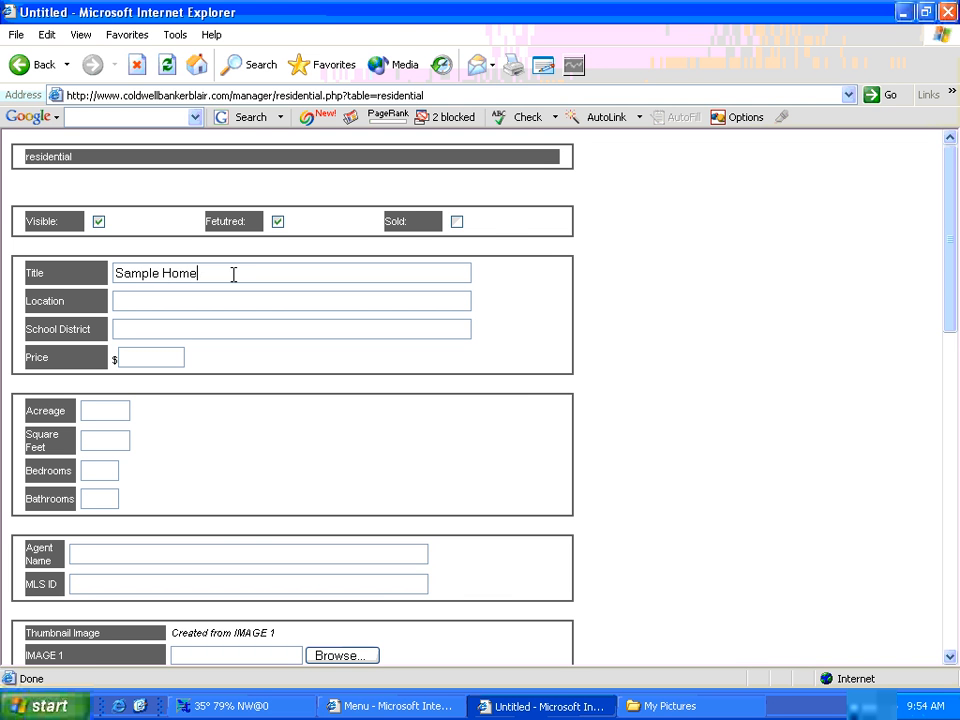
pyautogui.write('For Sale')
pyautogui.click(217, 299)
pyautogui.write('Boone')
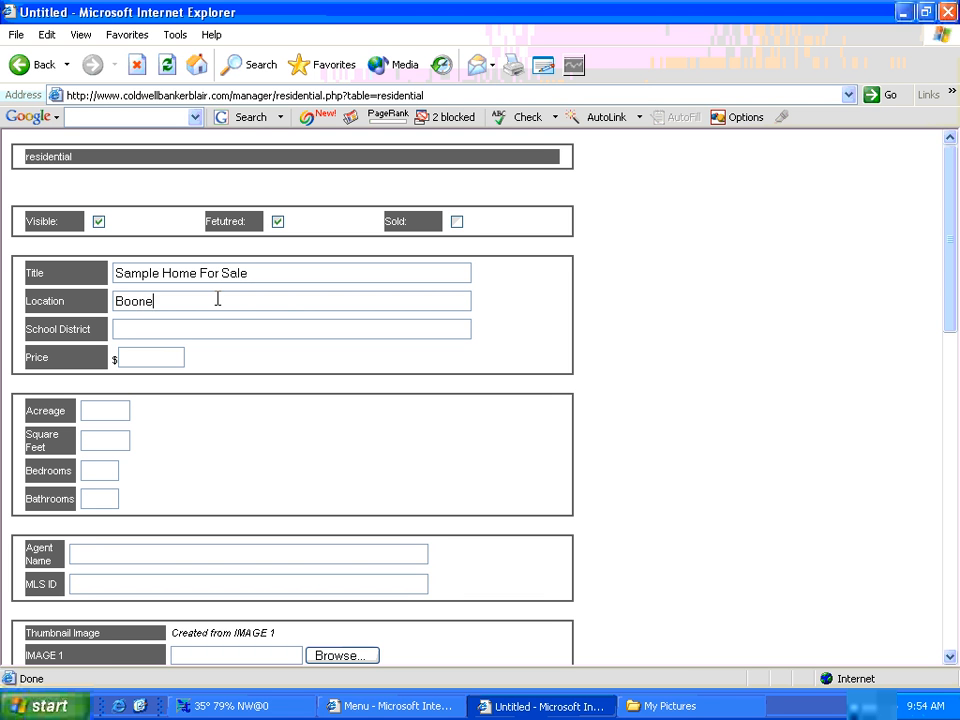
pyautogui.write(', NC')
pyautogui.click(207, 328)
pyautogui.write('Watauga')
pyautogui.click(149, 356)
pyautogui.write('300,000')
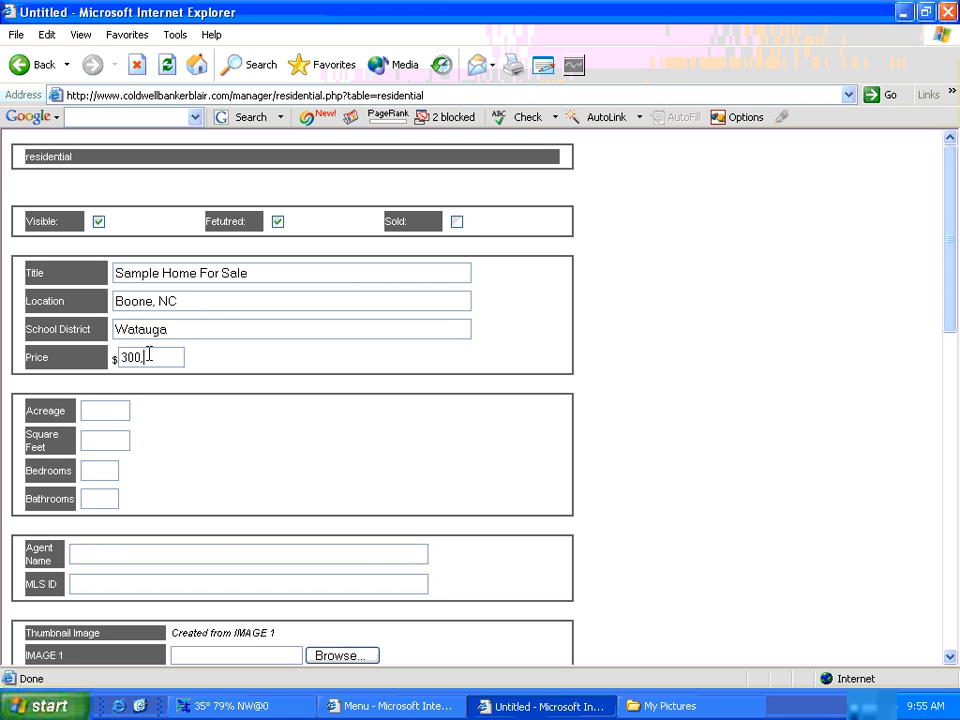
# - Enter 23 acres, 3000 sq ft, 4 bedrooms, 3 bathrooms, the agent's name and MLS#23445
pyautogui.click(110, 410)
pyautogui.write('23')
pyautogui.click(112, 436)
pyautogui.write('3000')
pyautogui.click(92, 471)
pyautogui.write('4')
pyautogui.click(96, 498)
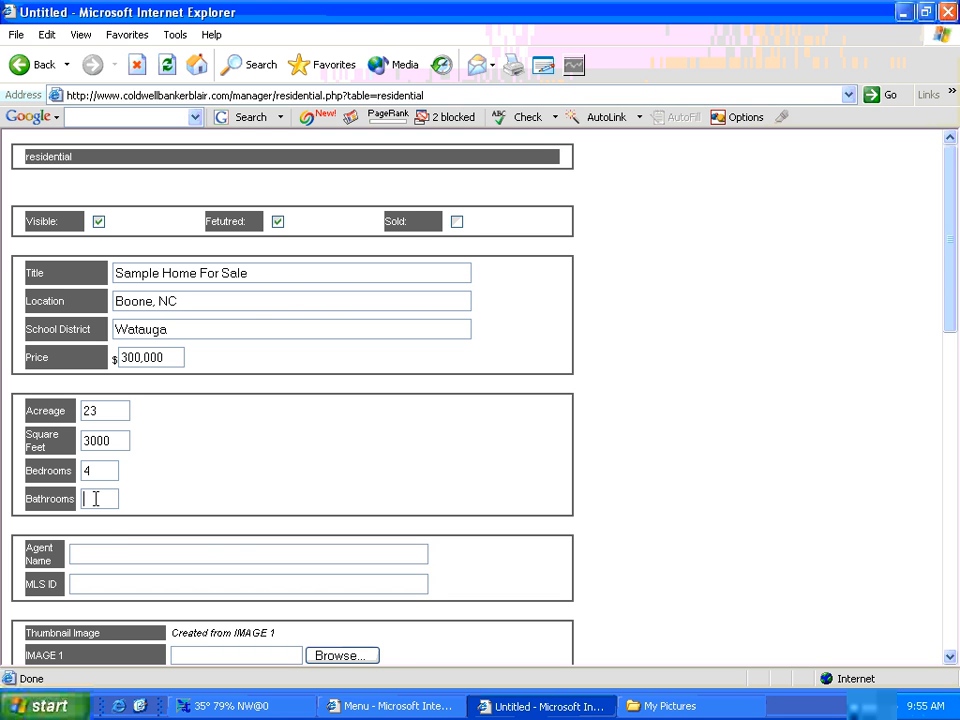
pyautogui.write('3')
pyautogui.click(89, 552)
pyautogui.write('Mike D')
pyautogui.click(91, 582)
pyautogui.write('MLS')
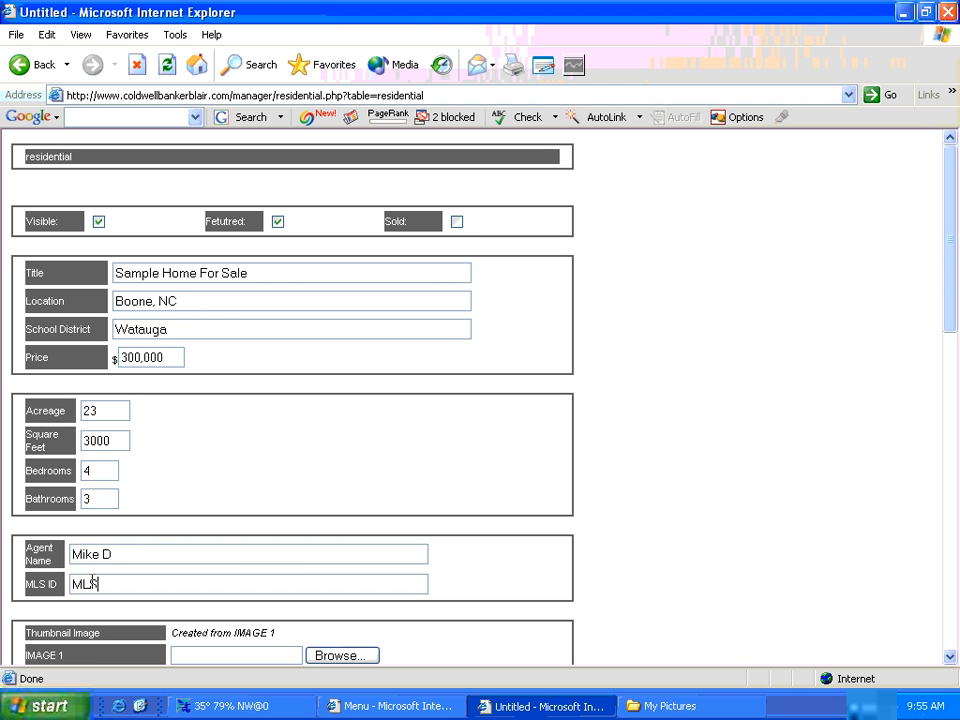
pyautogui.write('#23445')
pyautogui.scroll(-5, 231, 580)
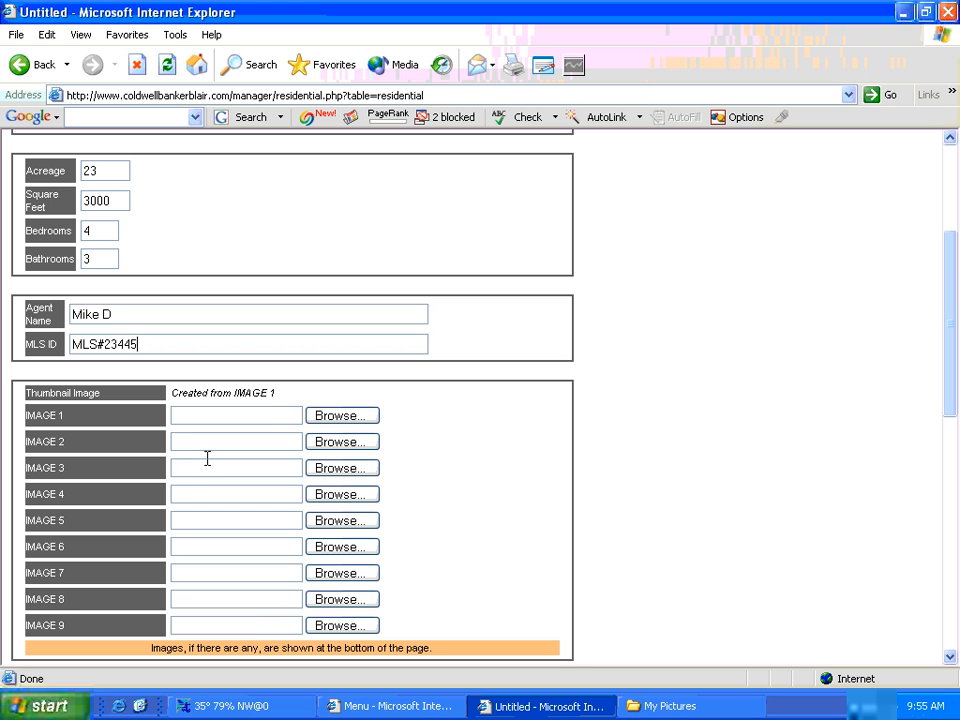
# - Attach homeLG, another house photo, homeBR and homeKIT as images 1–4
pyautogui.click(329, 420)
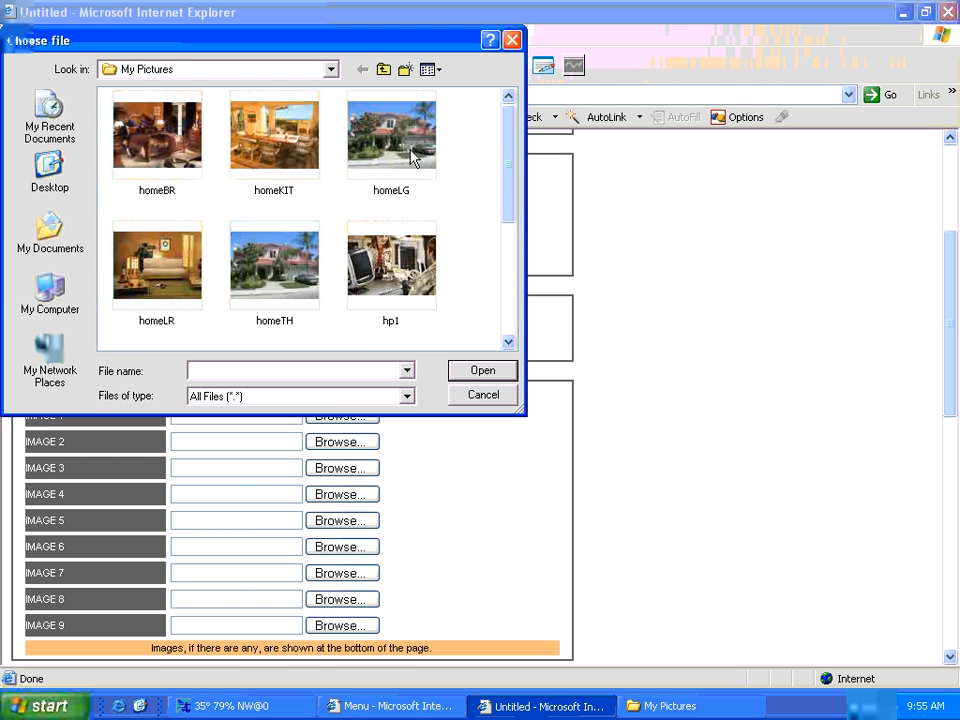
pyautogui.doubleClick(416, 153)
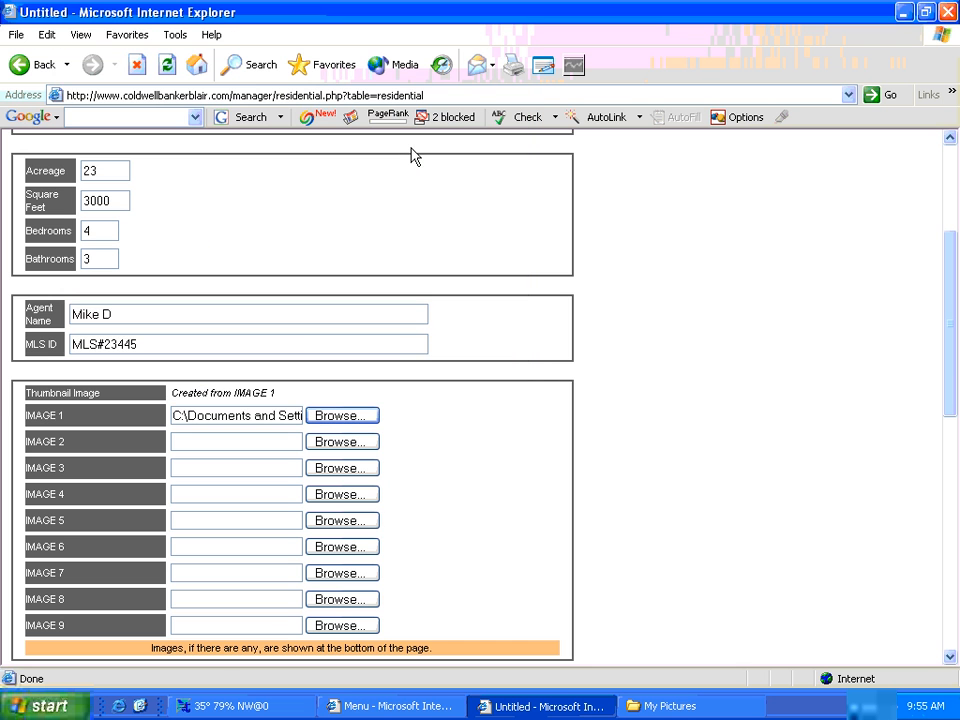
pyautogui.click(348, 446)
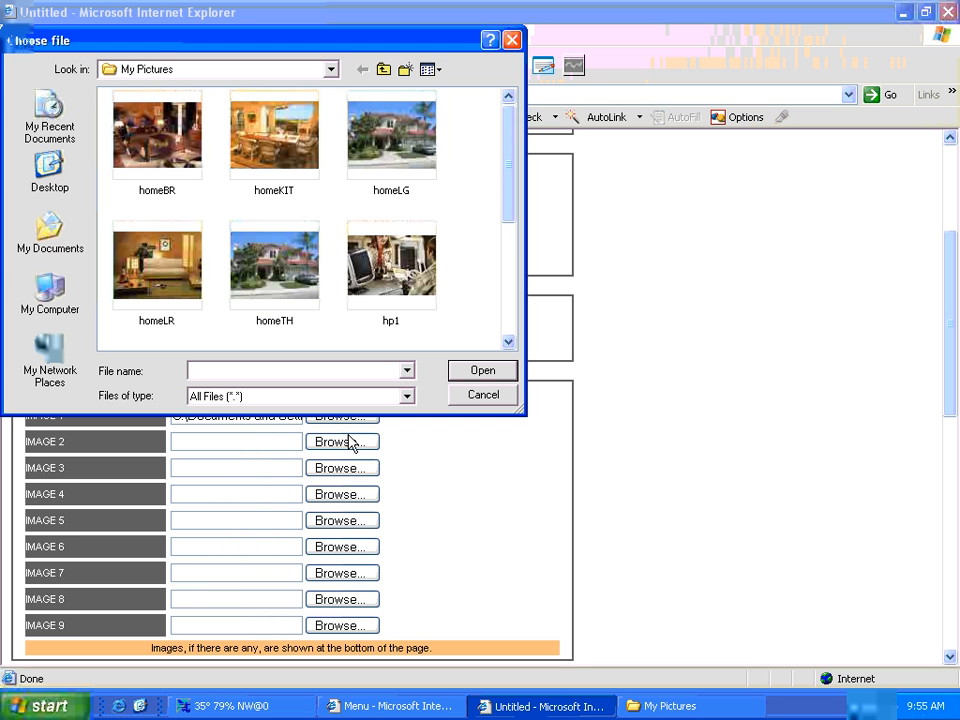
pyautogui.doubleClick(293, 147)
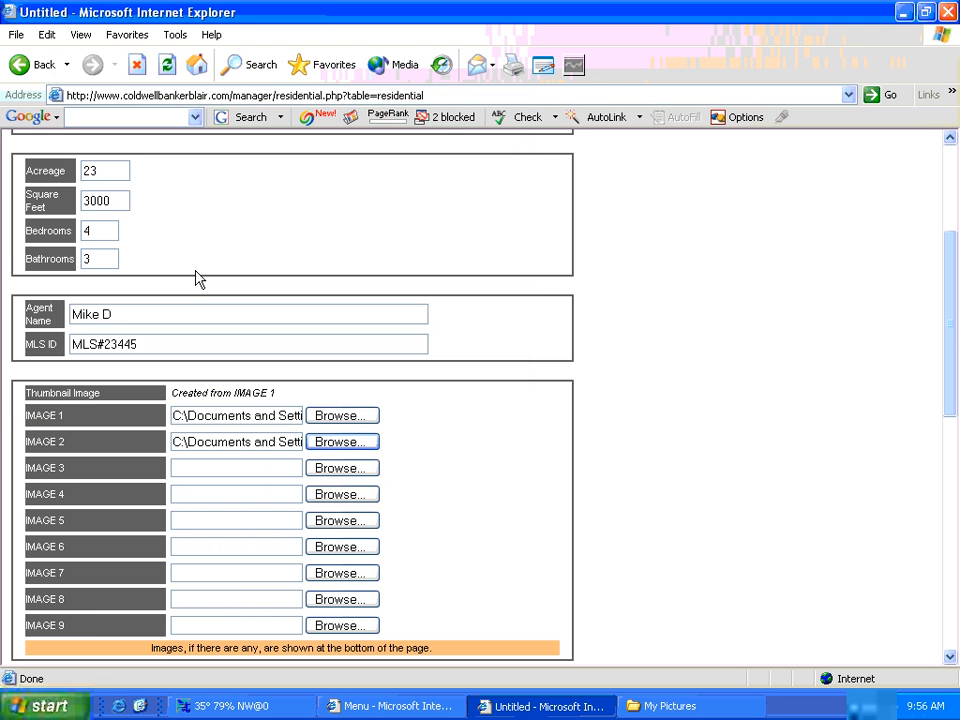
pyautogui.click(343, 468)
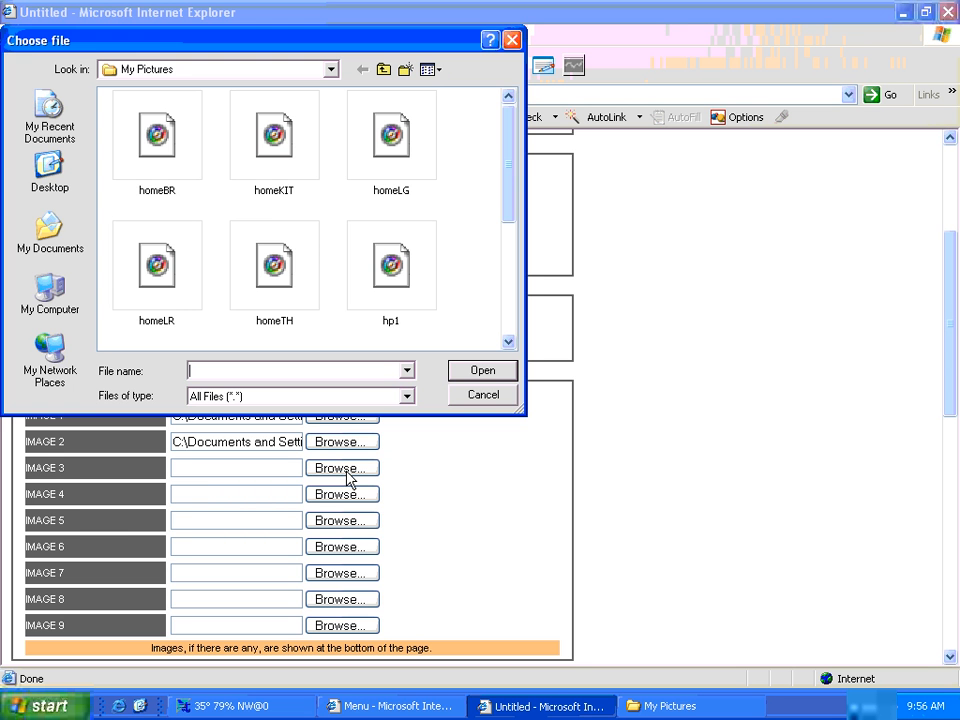
pyautogui.doubleClick(160, 140)
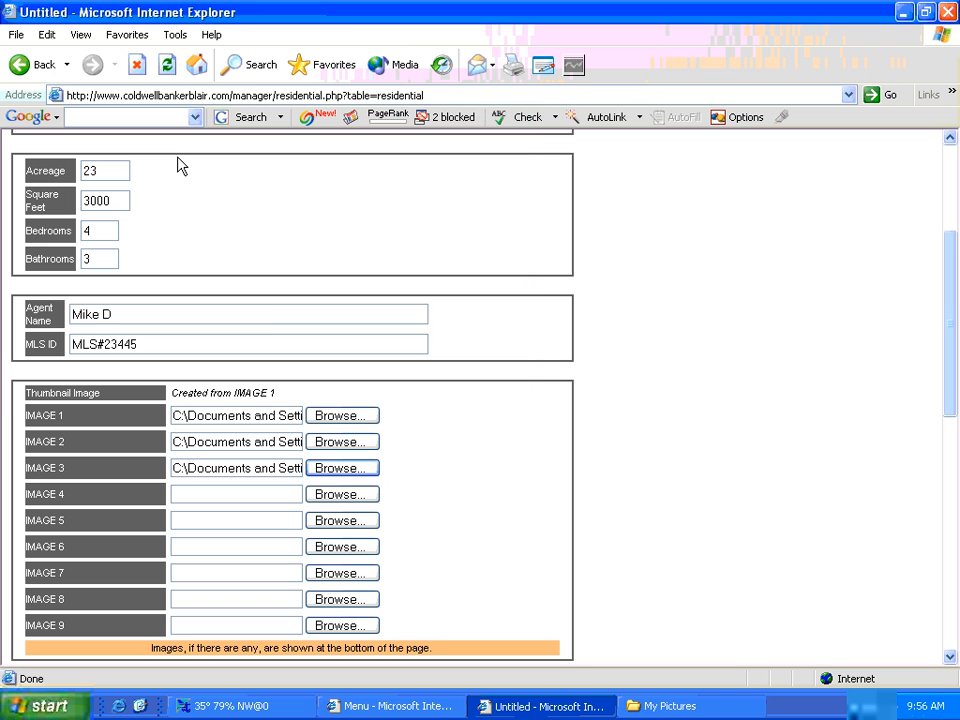
pyautogui.click(346, 495)
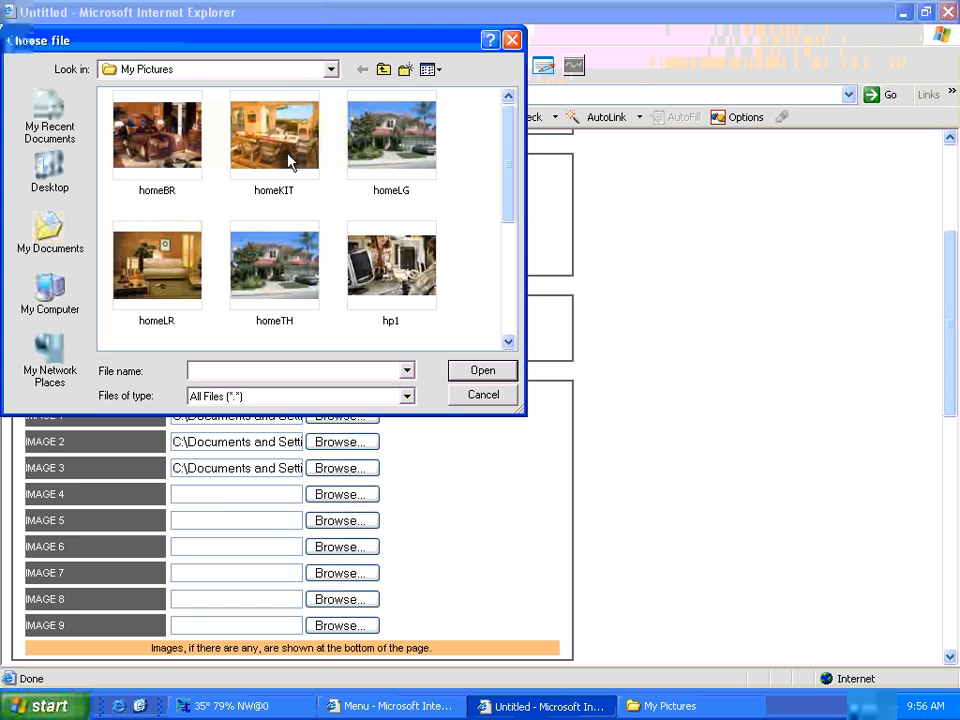
pyautogui.doubleClick(288, 161)
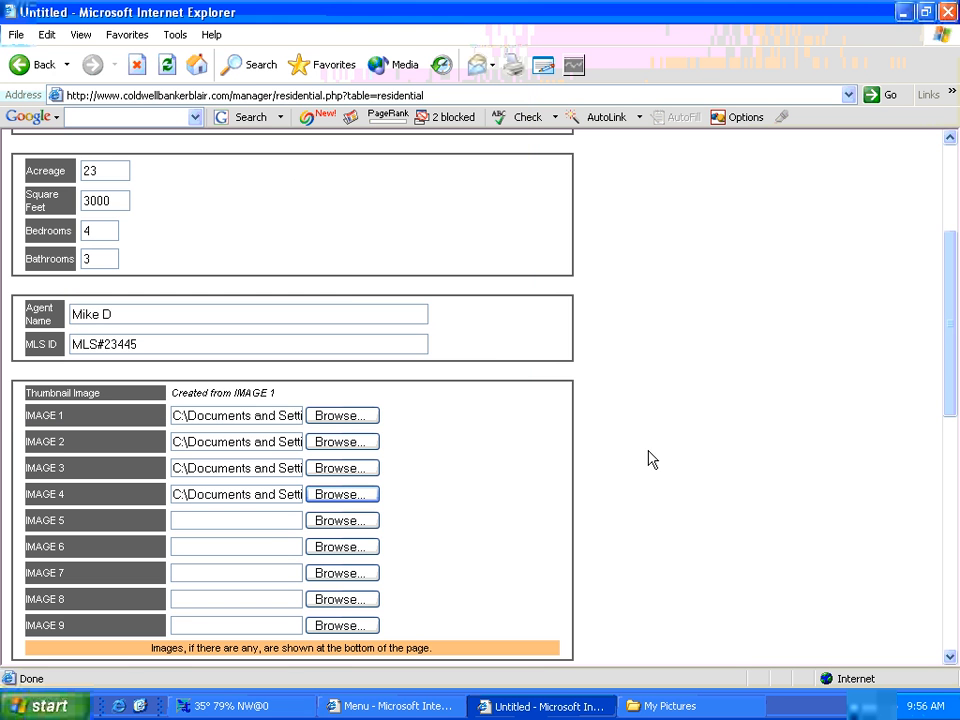
pyautogui.scroll(-5, 952, 393)
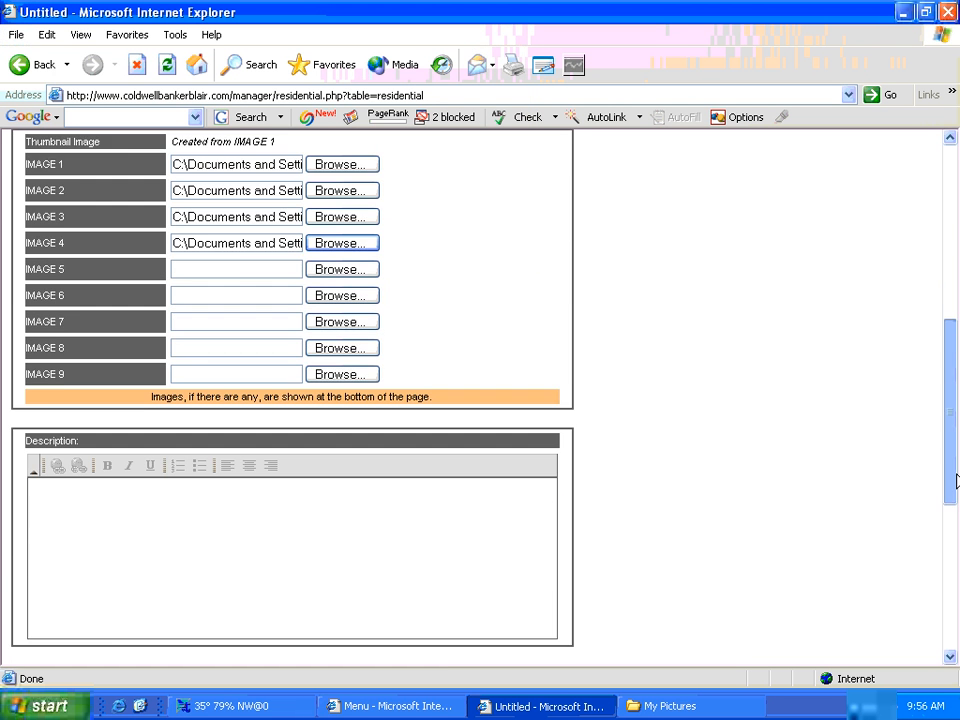
# - Type the description 'This home features all new construction, and magnificent views of the surround mountains.'
pyautogui.click(241, 503)
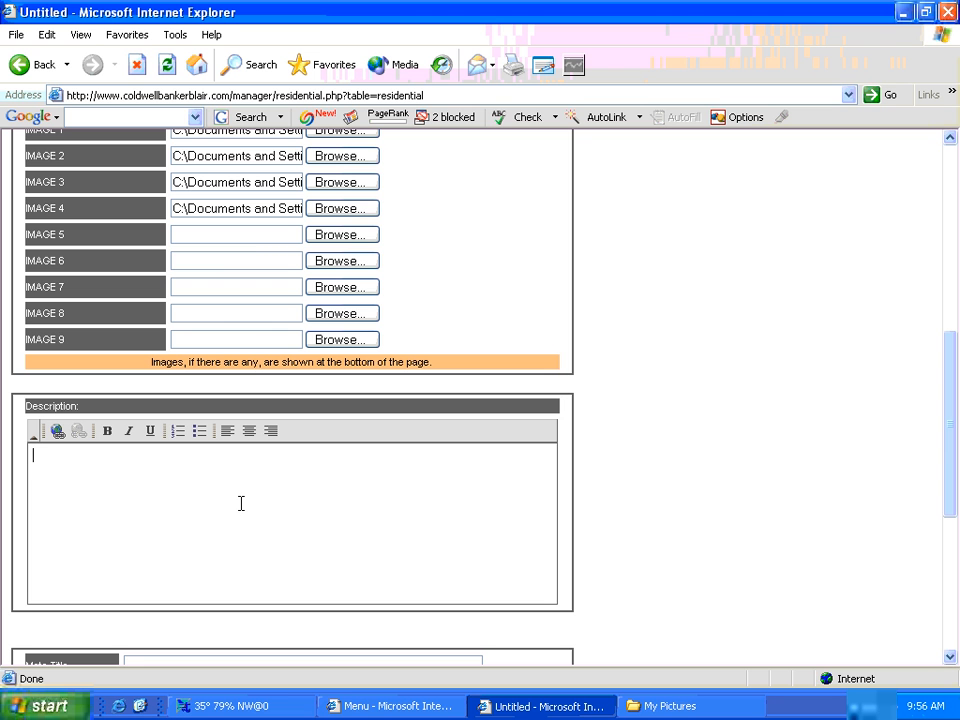
pyautogui.write('This home feature')
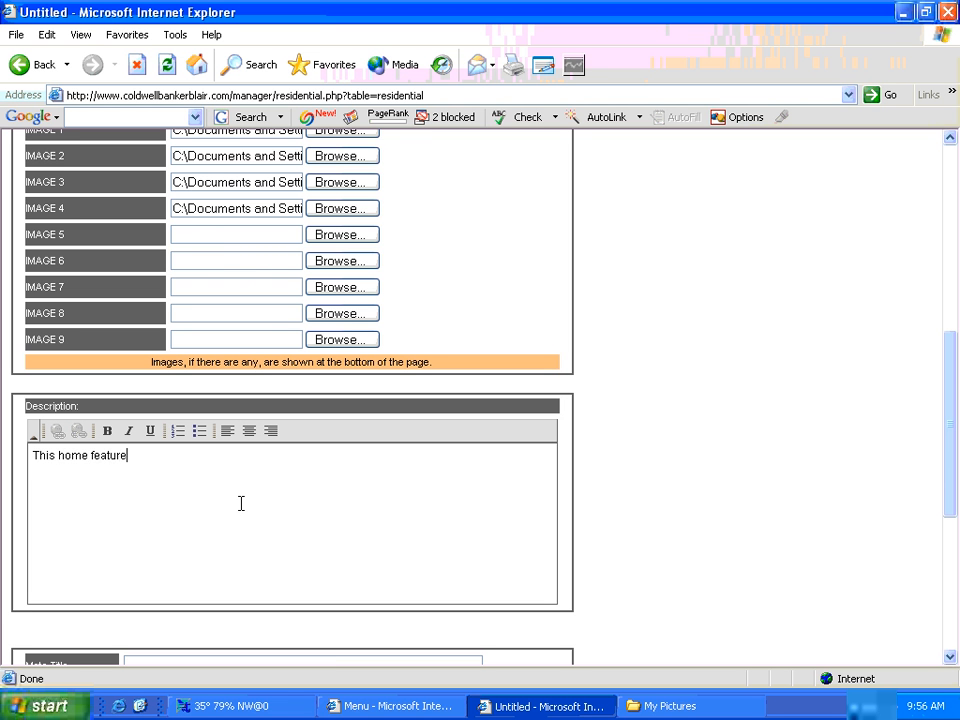
pyautogui.write('s all new construction')
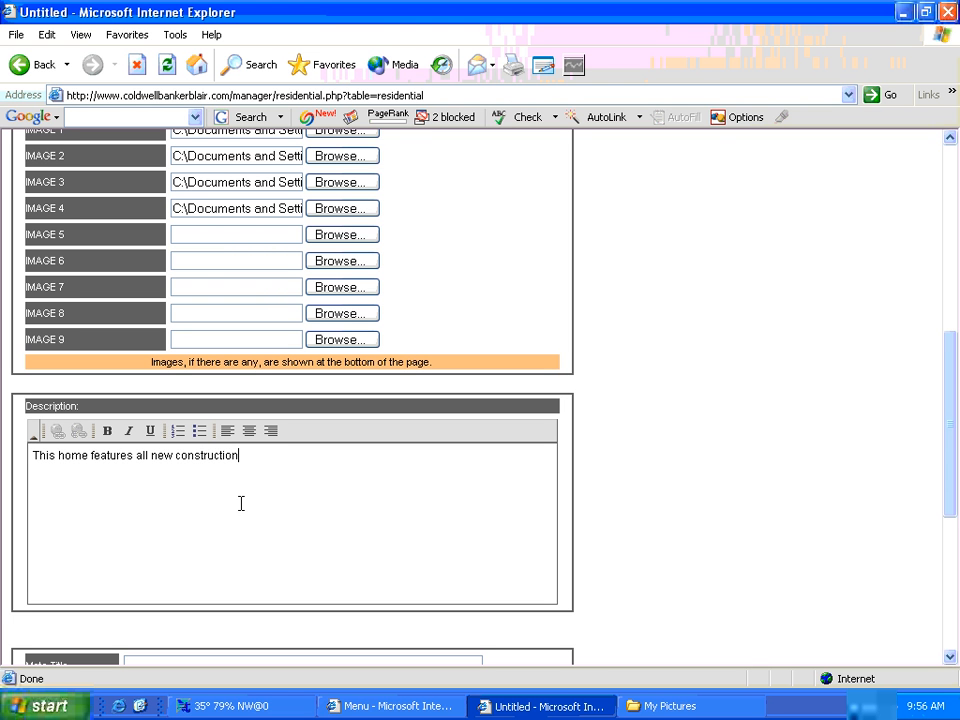
pyautogui.write(', and magnificaen')
pyautogui.press('BackSpace')
pyautogui.press('BackSpace')
pyautogui.press('BackSpace')
pyautogui.write('ent ')
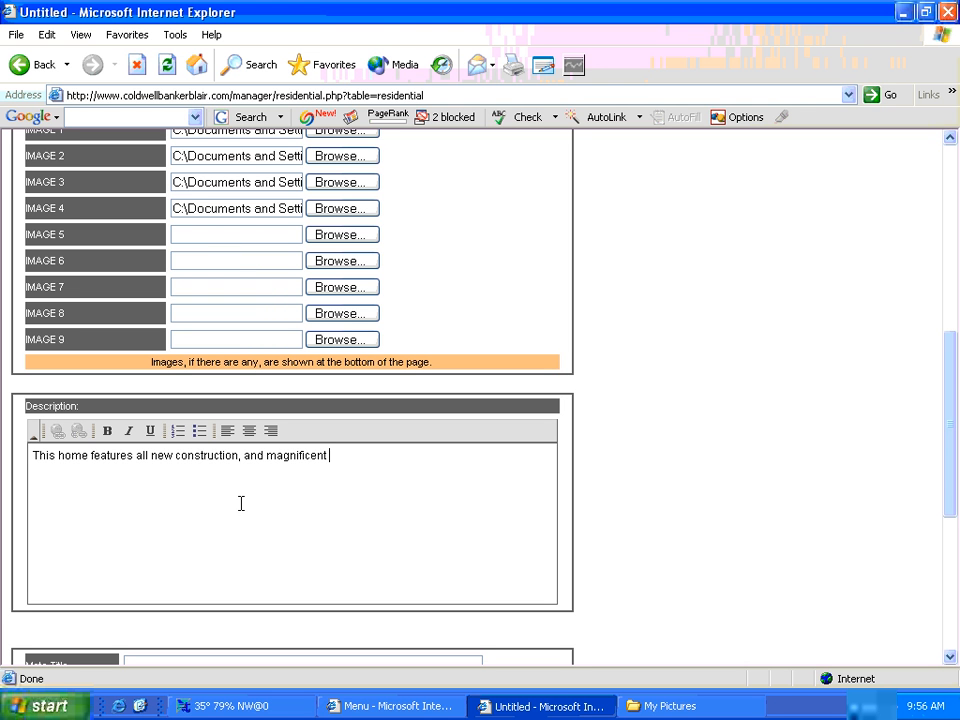
pyautogui.write('views of the surround mountains.')
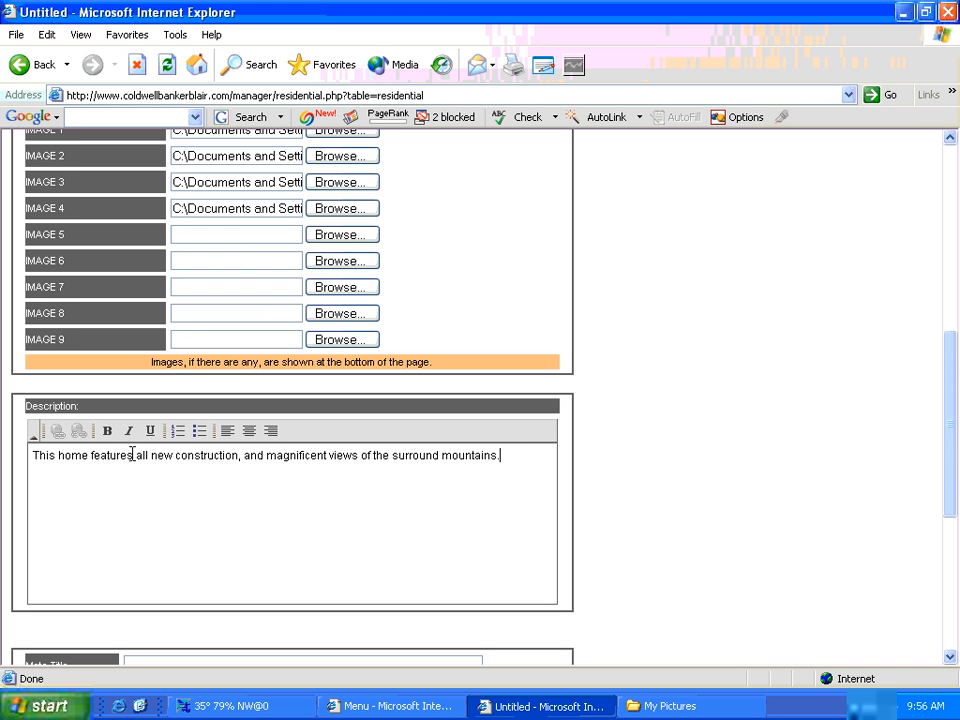
# - Make the words 'new construction' bold
pyautogui.moveTo(134, 455); pyautogui.dragTo(90, 455)
pyautogui.moveTo(237, 456); pyautogui.dragTo(141, 452)
pyautogui.click(106, 431)
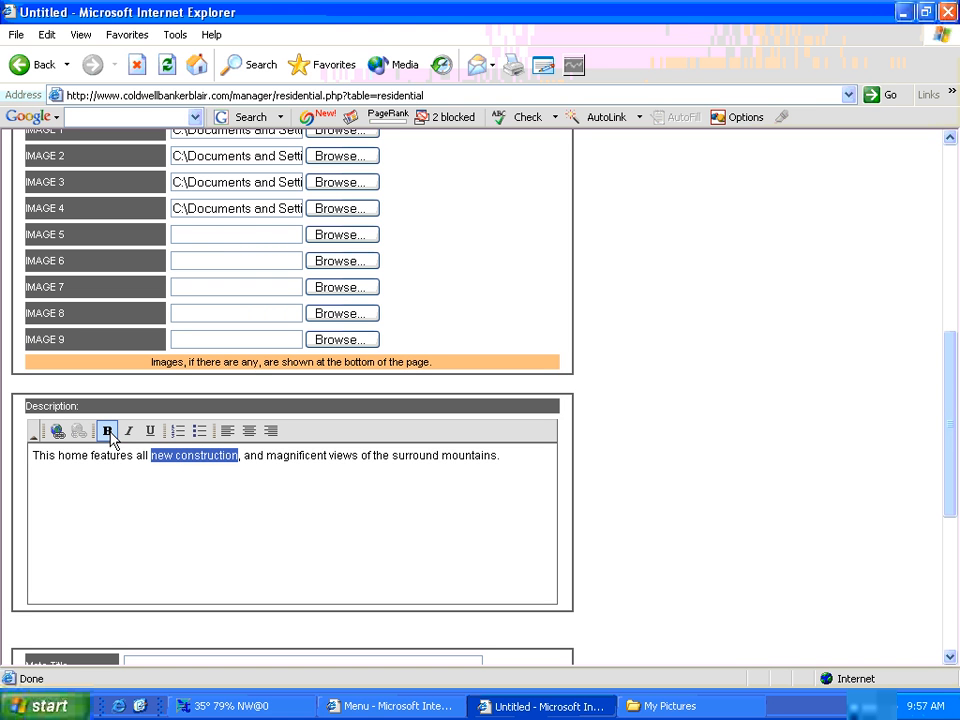
# - Add a paragraph: appraised at $50,000 above asking price! Call today this won't last long!
pyautogui.click(512, 456)
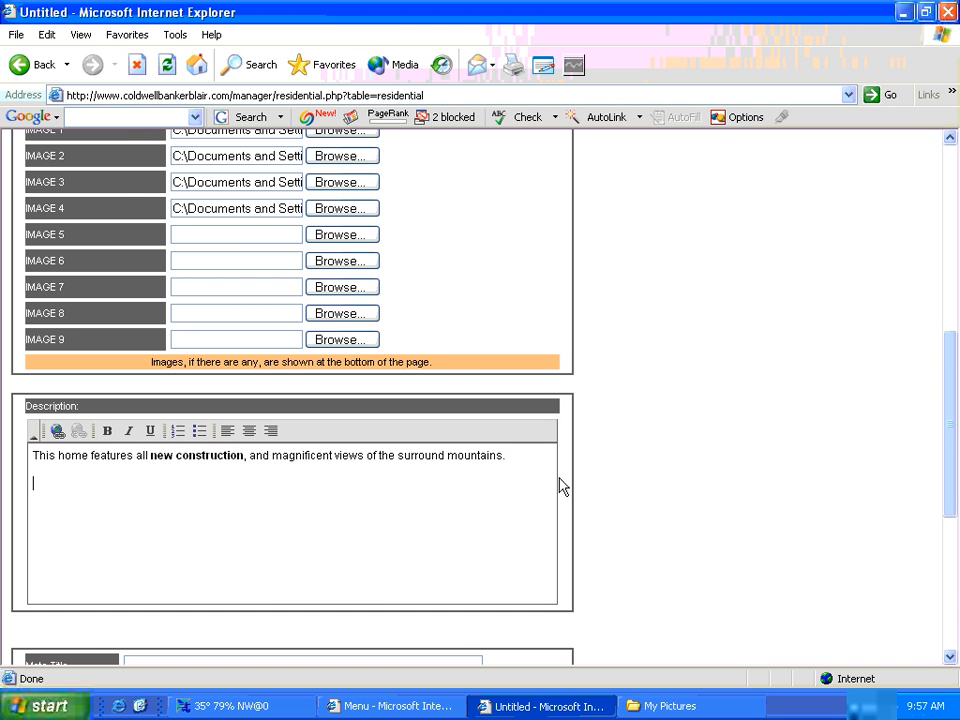
pyautogui.press('Return')
pyautogui.write('Coll')
pyautogui.press('BackSpace')
pyautogui.press('BackSpace')
pyautogui.press('BackSpace')
pyautogui.press('BackSpace')
pyautogui.write('ei')
pyautogui.press('BackSpace')
pyautogui.write('appraised at')
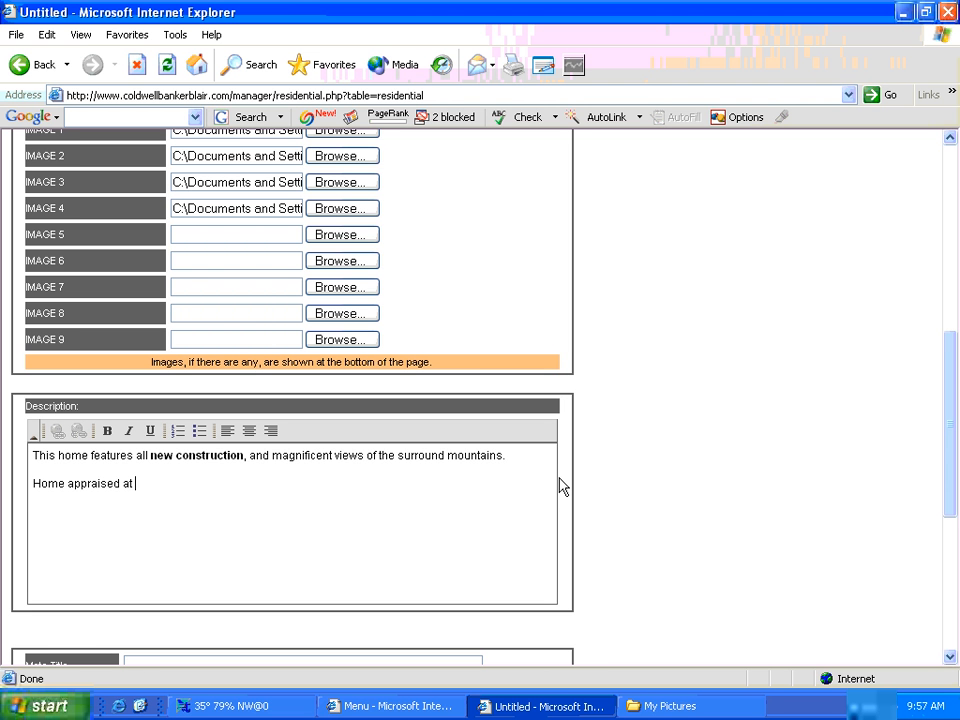
pyautogui.write(' $50,000 above aski')
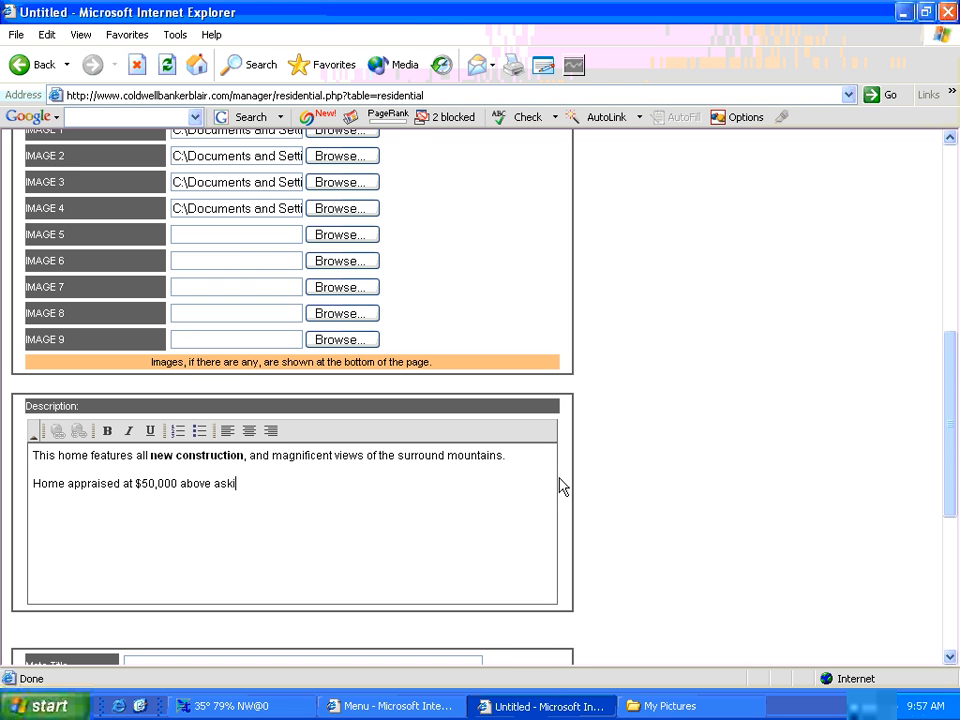
pyautogui.write("ng price!  Call today this won';t la")
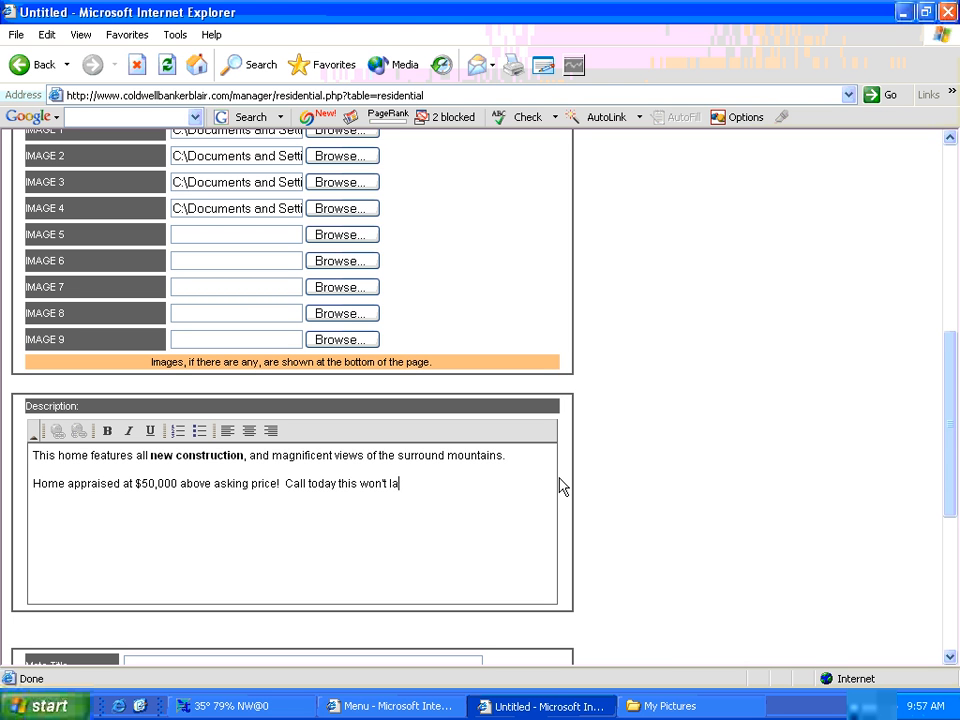
pyautogui.write('st long!')
# - Set meta title 'Valle Crucis Real Estate', description 'Homes in Valle Crucis for sale.', keywords 'valle crucis'
pyautogui.moveTo(947, 394); pyautogui.dragTo(953, 443)
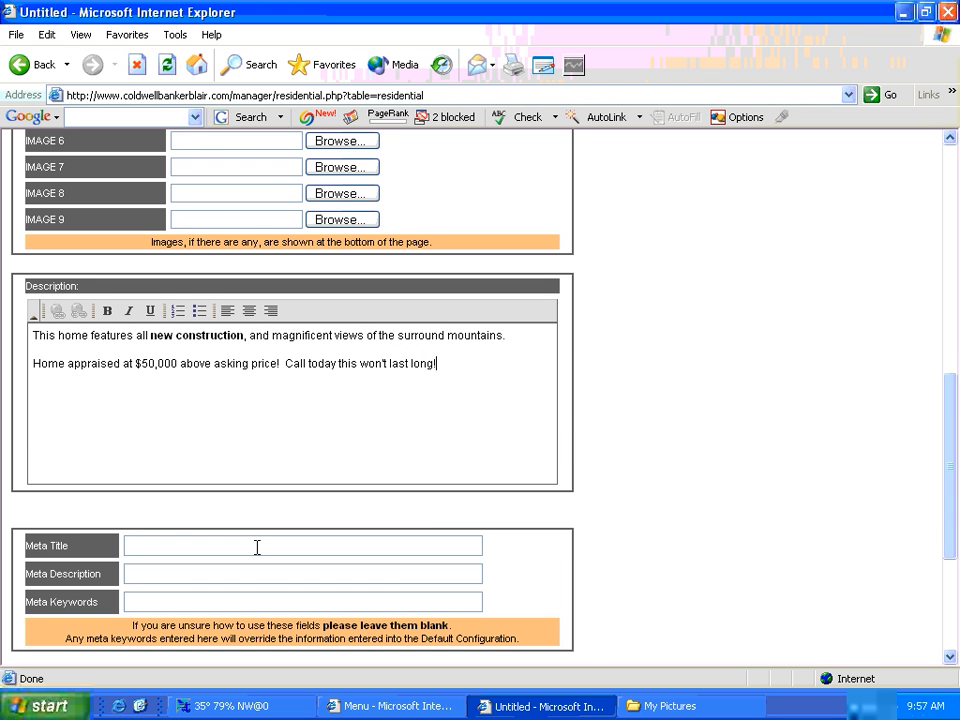
pyautogui.click(165, 547)
pyautogui.write('Valle Crucis Real ')
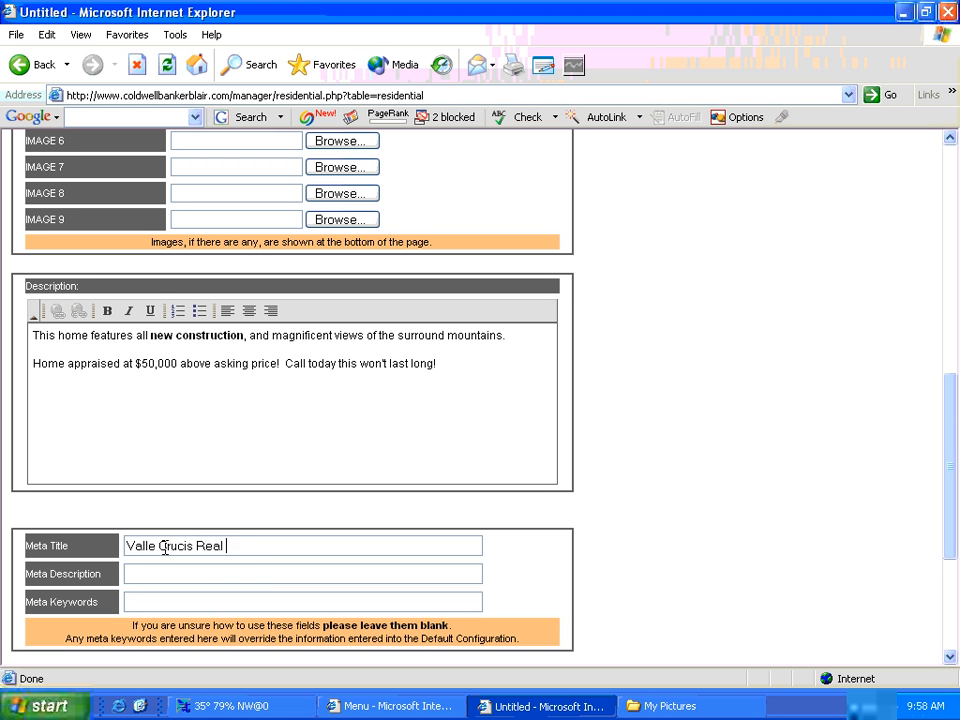
pyautogui.write('Estate')
pyautogui.press('Tab')
pyautogui.write('Homm')
pyautogui.press('BackSpace')
pyautogui.press('BackSpace')
pyautogui.write('mes in Valle ')
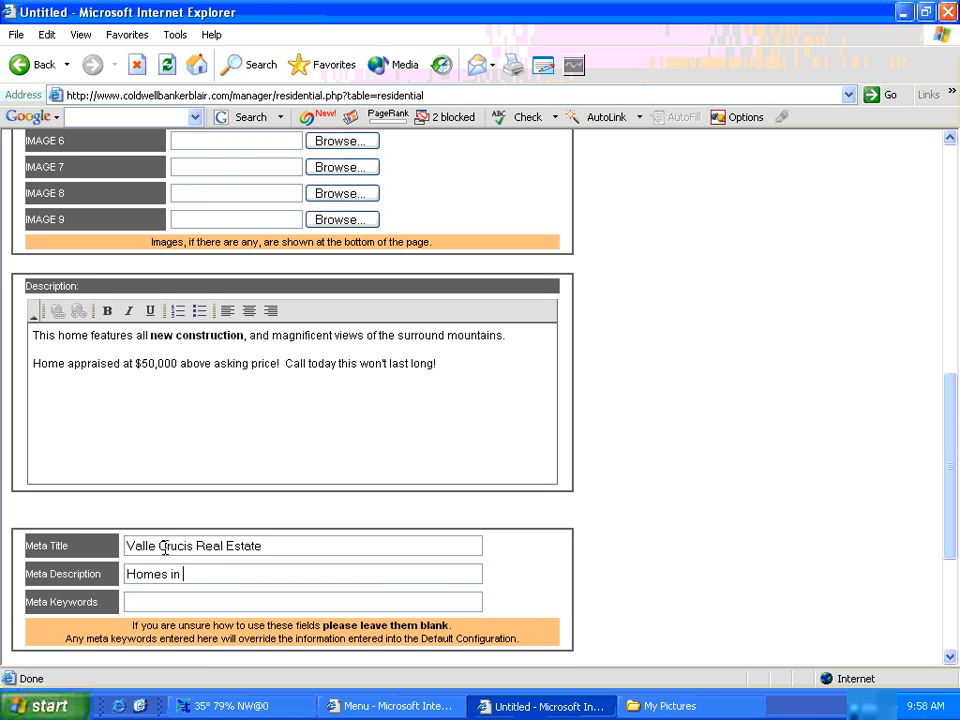
pyautogui.write('Crucis for s')
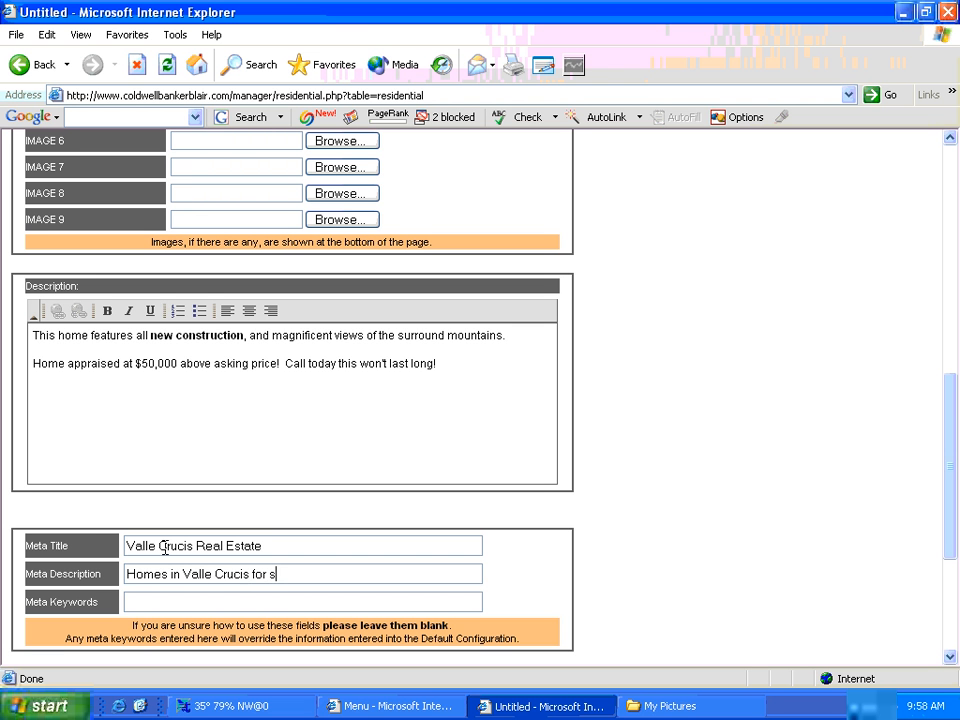
pyautogui.write('ale.')
pyautogui.press('Tab')
pyautogui.write('valle crucis')
pyautogui.moveTo(950, 548); pyautogui.dragTo(949, 574)
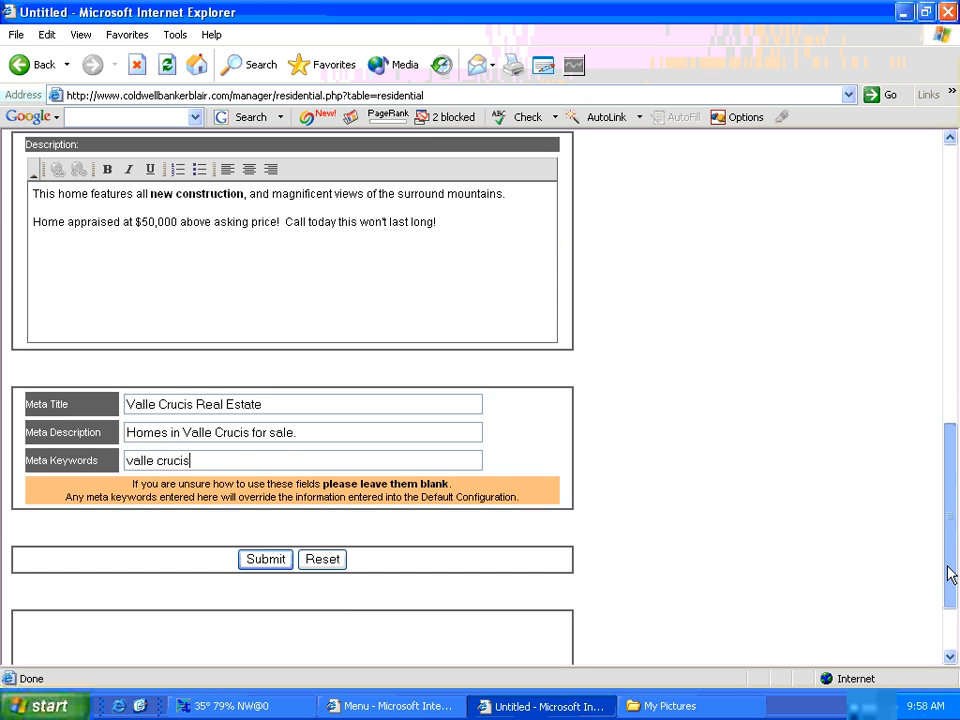
# - Submit the new listing, then clear the manager path from the web address
pyautogui.click(275, 560)
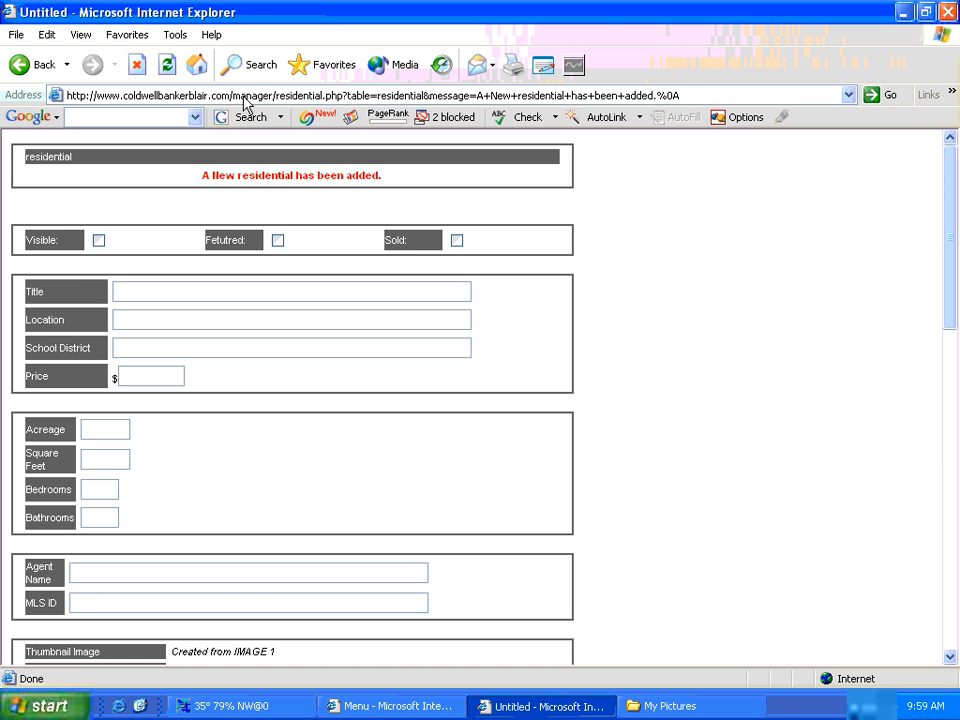
pyautogui.click(231, 95)
pyautogui.moveTo(231, 95); pyautogui.dragTo(687, 95)
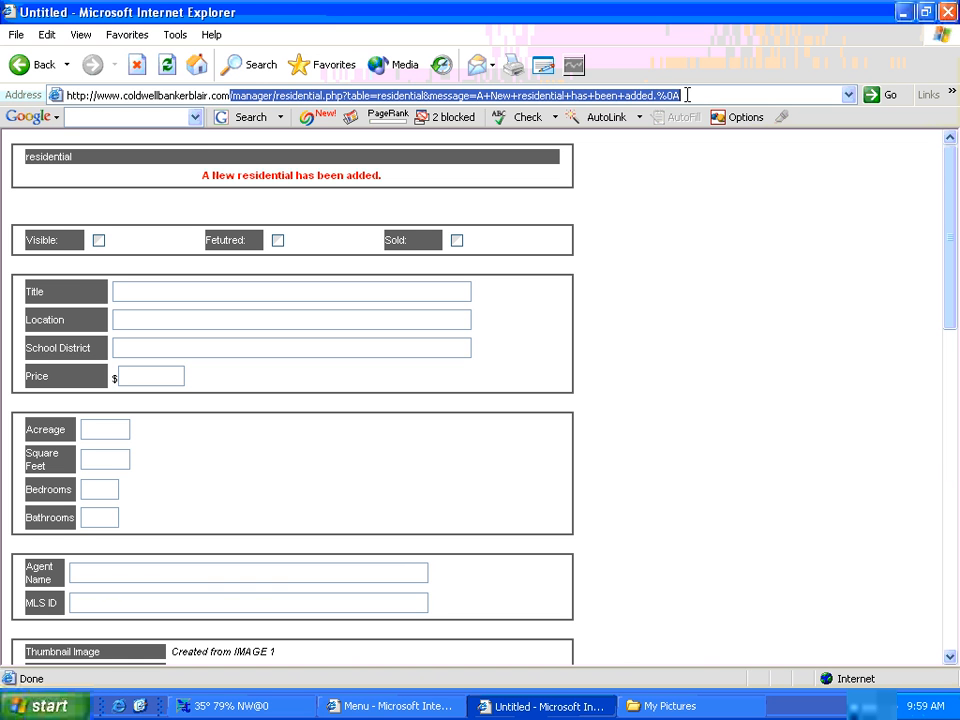
pyautogui.press('BackSpace')
pyautogui.press('BackSpace')
# - Load coldwellbankerblair.com and go to the site's public Listings page
pyautogui.write('m')
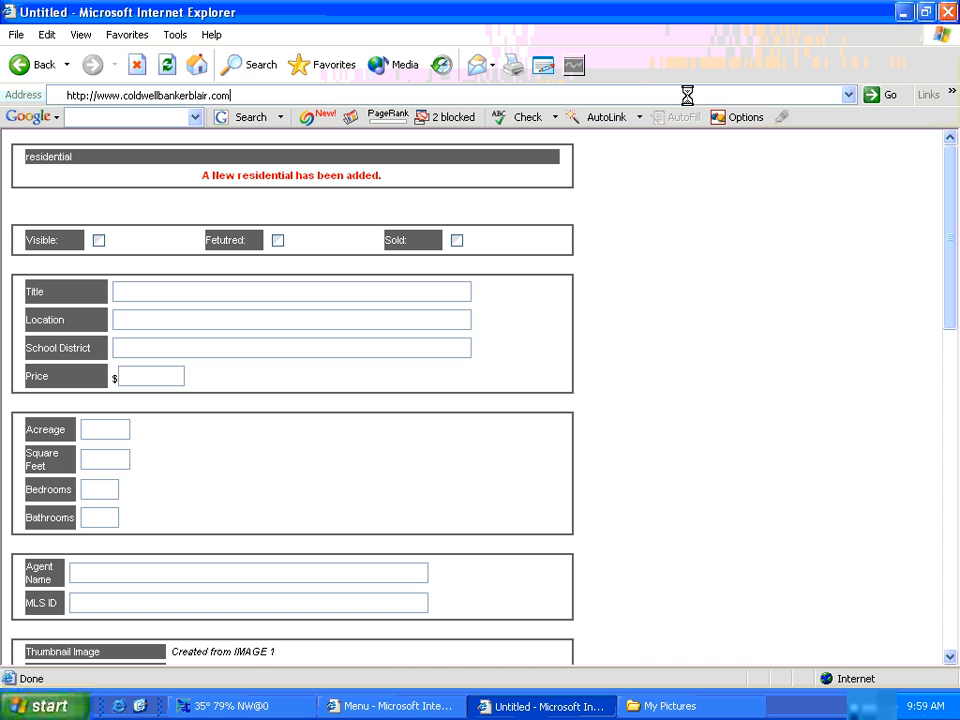
pyautogui.press('Return')
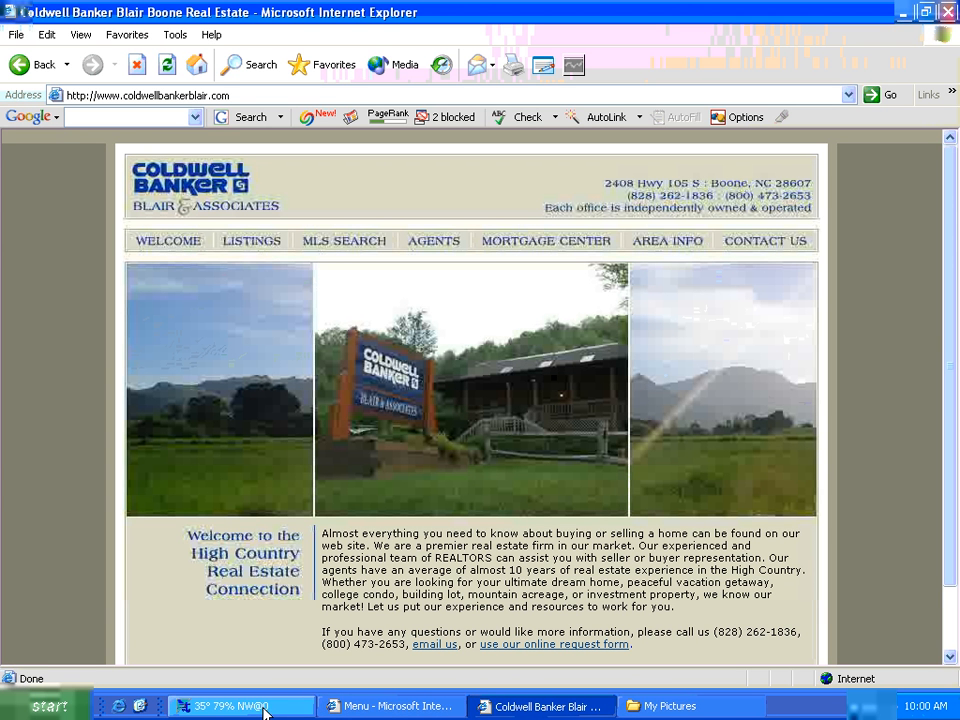
pyautogui.click(268, 252)
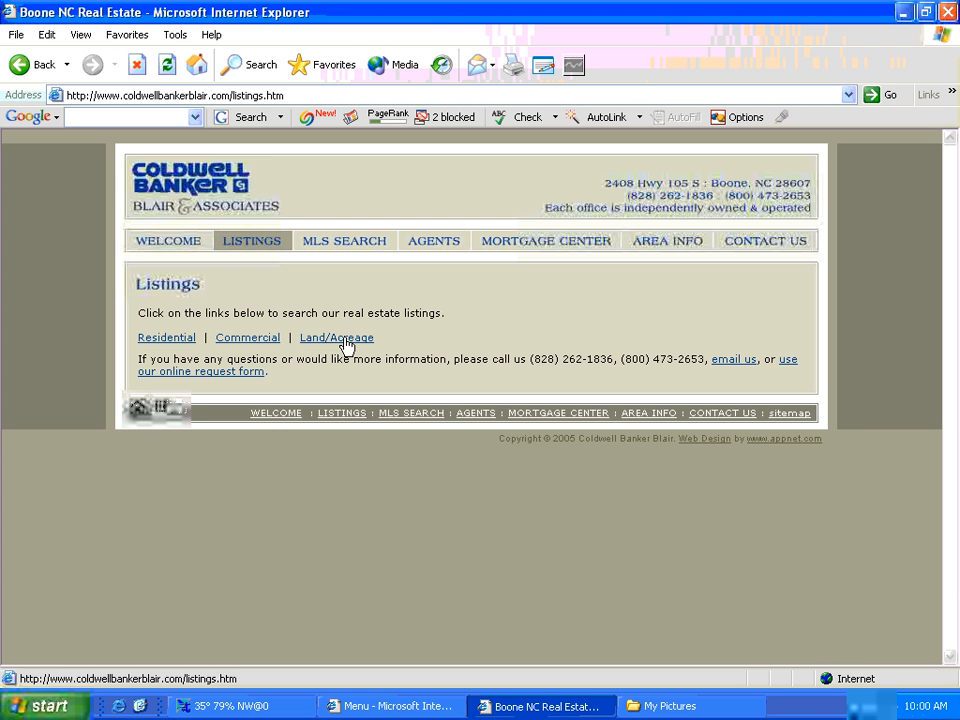
# - Show the residential listings and browse the second page of results
pyautogui.click(173, 343)
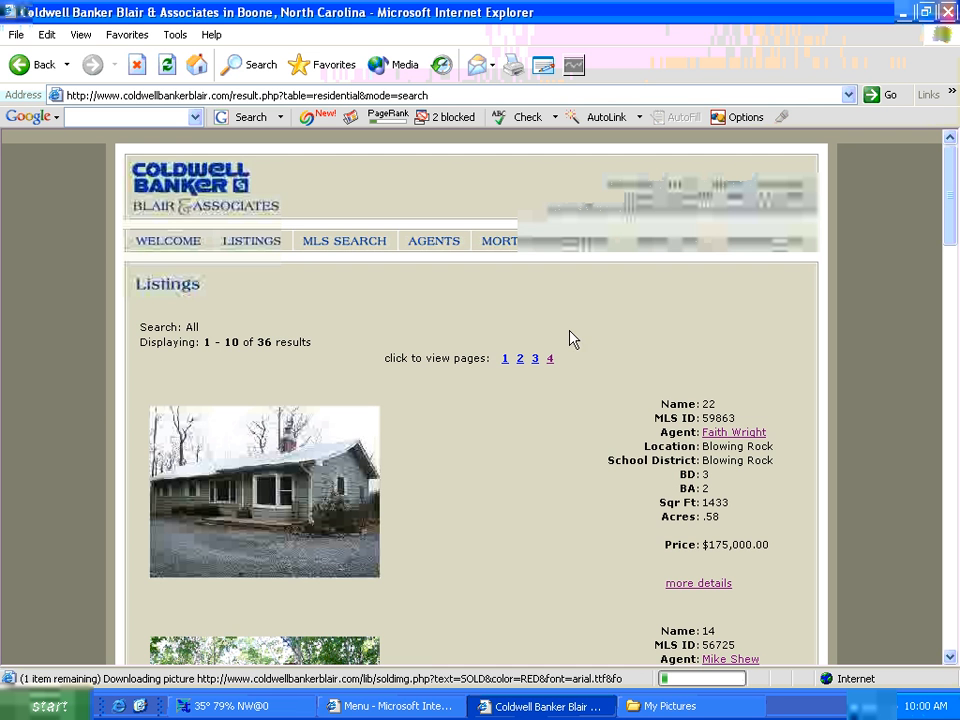
pyautogui.click(520, 360)
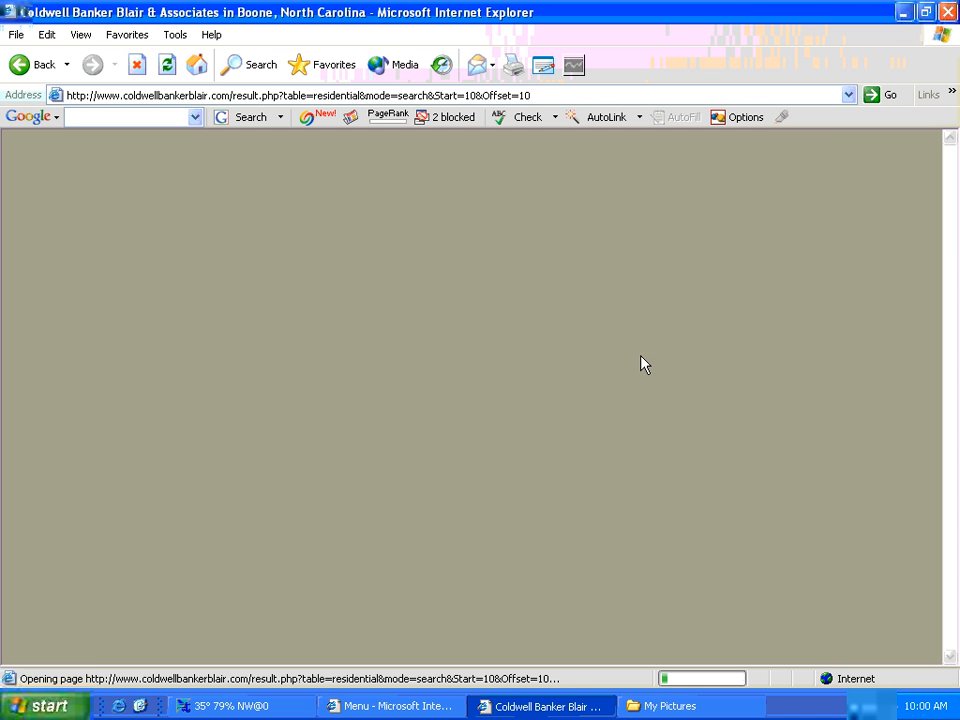
pyautogui.scroll(-5, 640, 364)
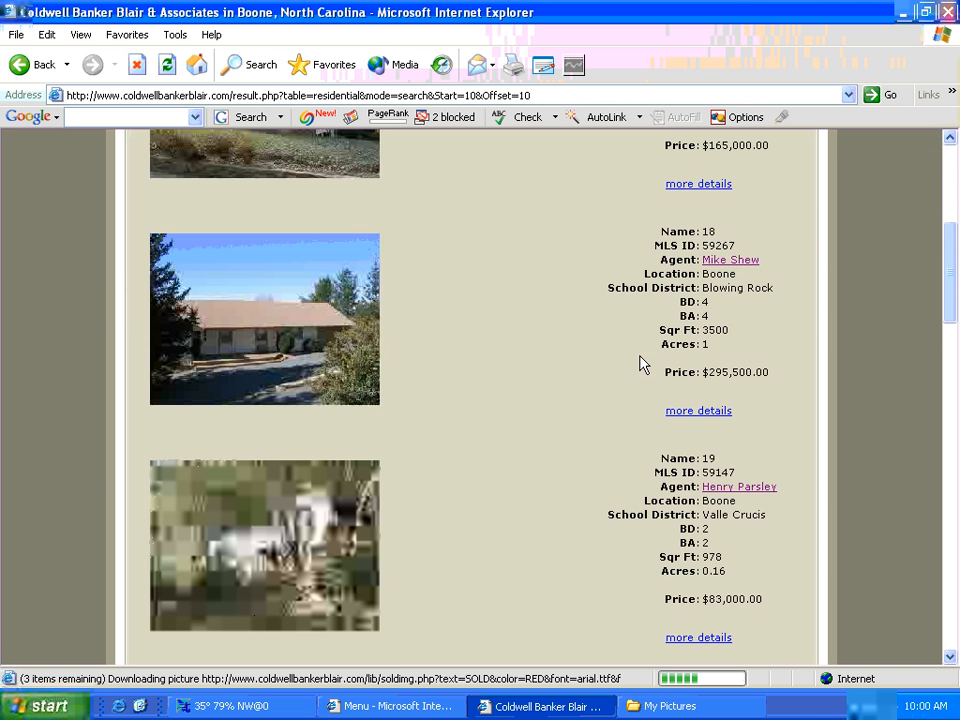
pyautogui.scroll(-7, 604, 366)
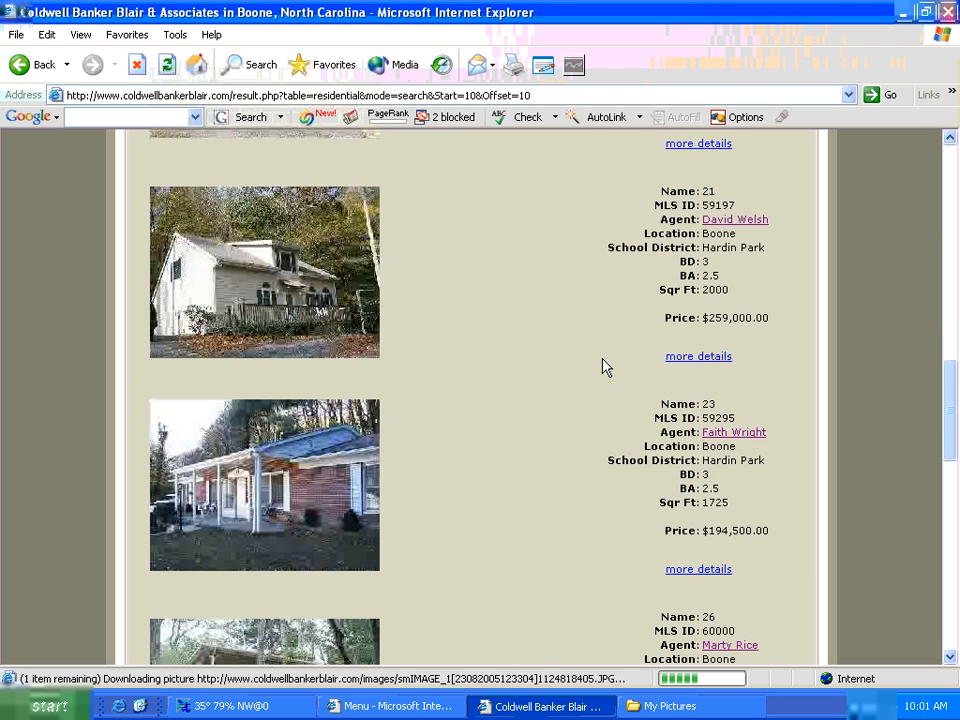
pyautogui.scroll(2, 603, 367)
pyautogui.scroll(-2, 604, 367)
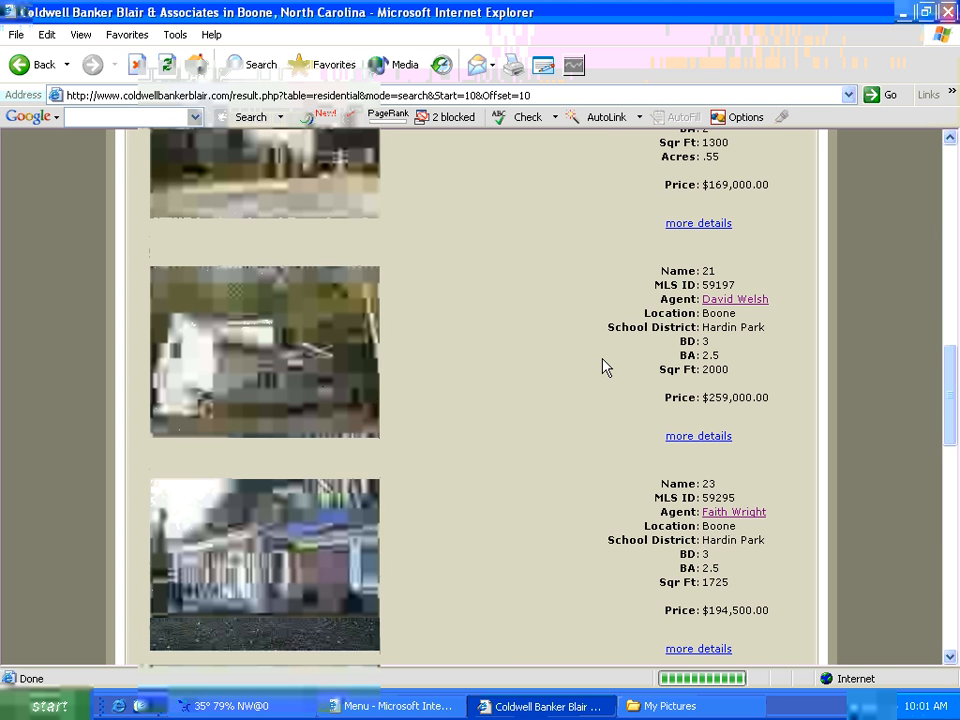
pyautogui.scroll(-9, 604, 367)
pyautogui.scroll(-2, 604, 367)
pyautogui.scroll(-5, 604, 367)
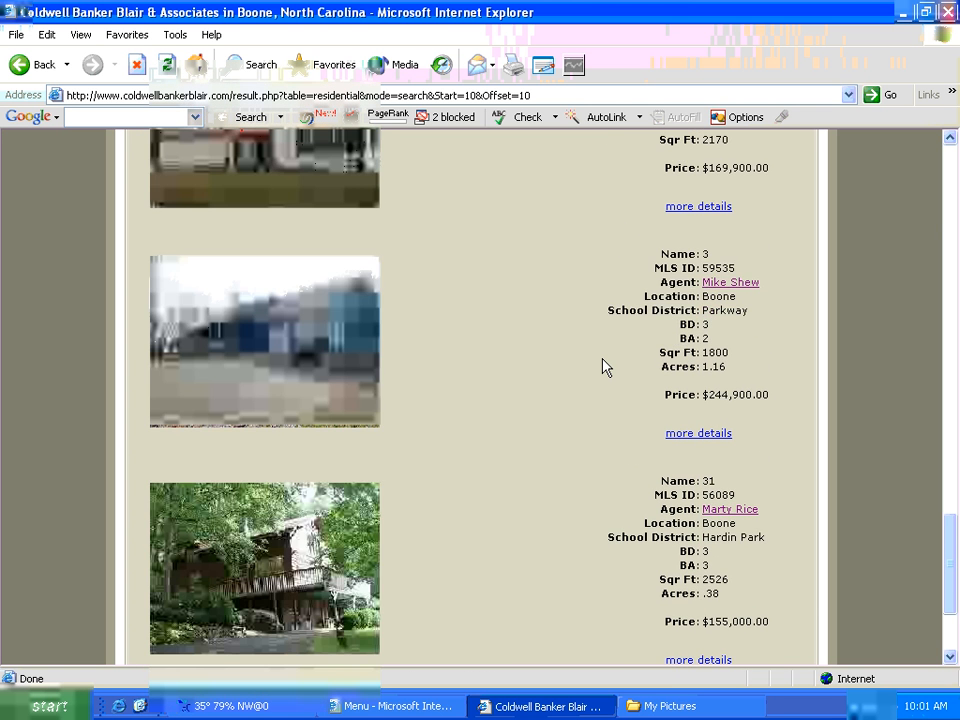
pyautogui.scroll(-5, 604, 366)
pyautogui.scroll(2, 604, 370)
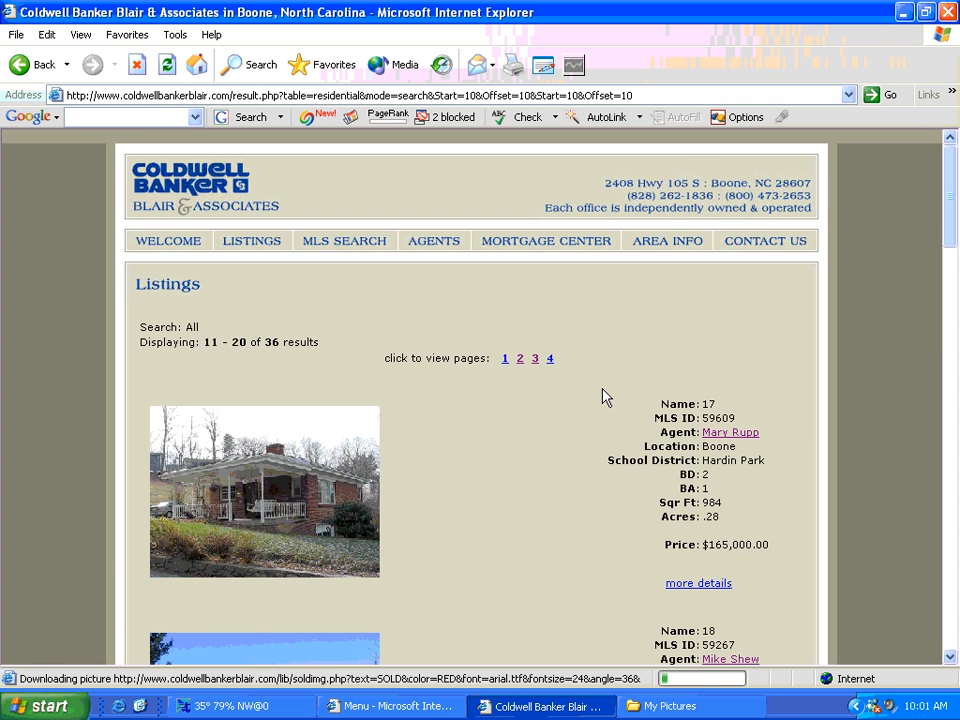
# - Jump to page 4 of the residential results, listings 31–36
pyautogui.scroll(-5, 604, 397)
pyautogui.scroll(-5, 602, 396)
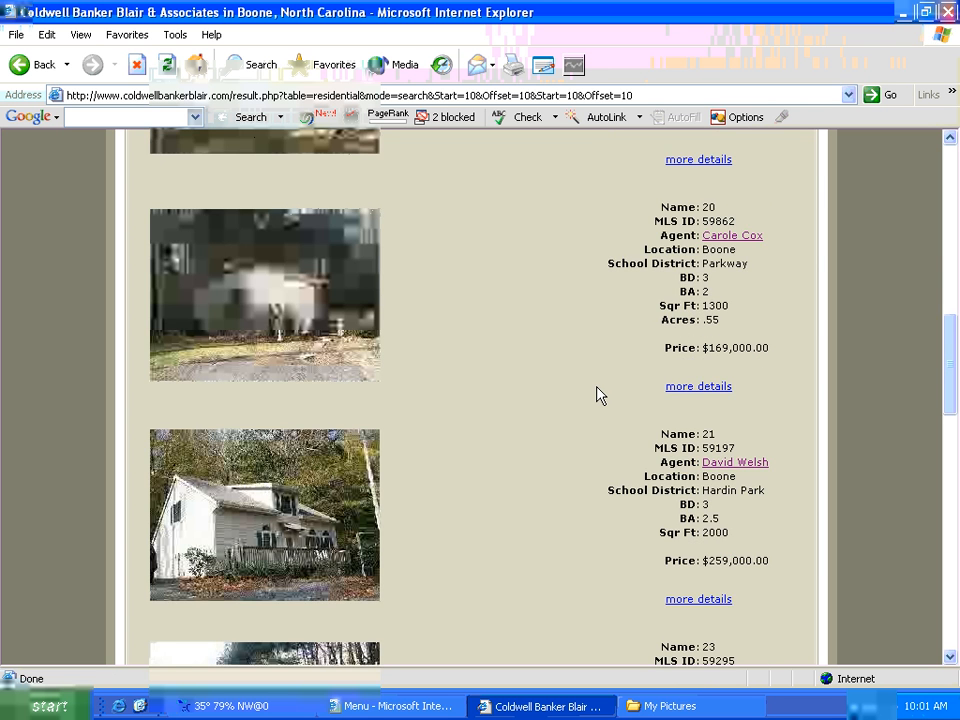
pyautogui.scroll(-15, 598, 395)
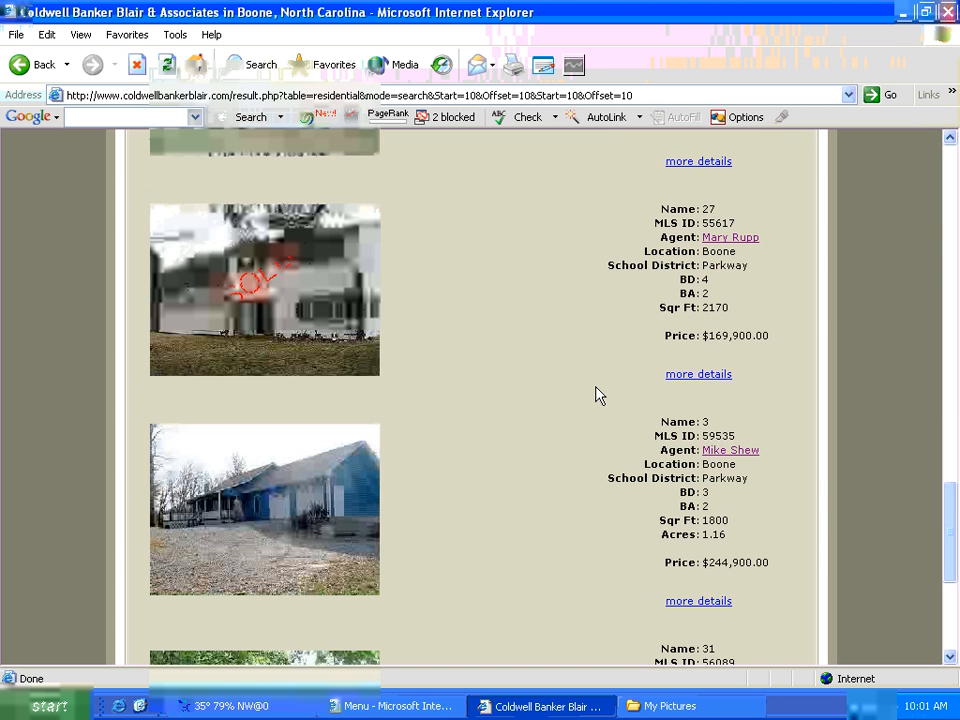
pyautogui.scroll(-4, 598, 395)
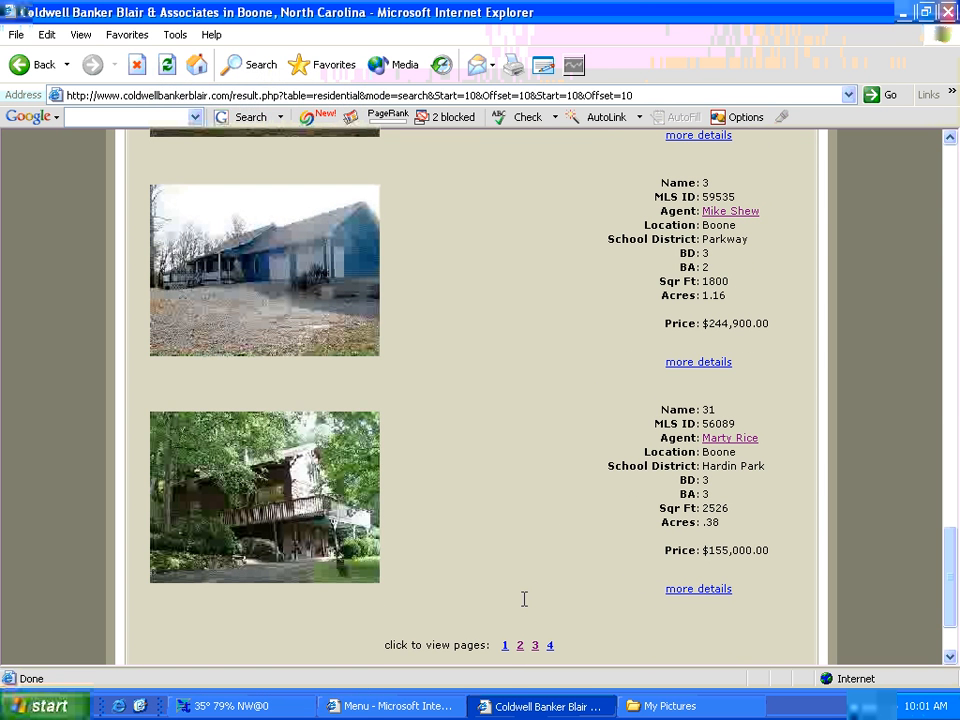
pyautogui.click(549, 647)
pyautogui.scroll(-3, 549, 614)
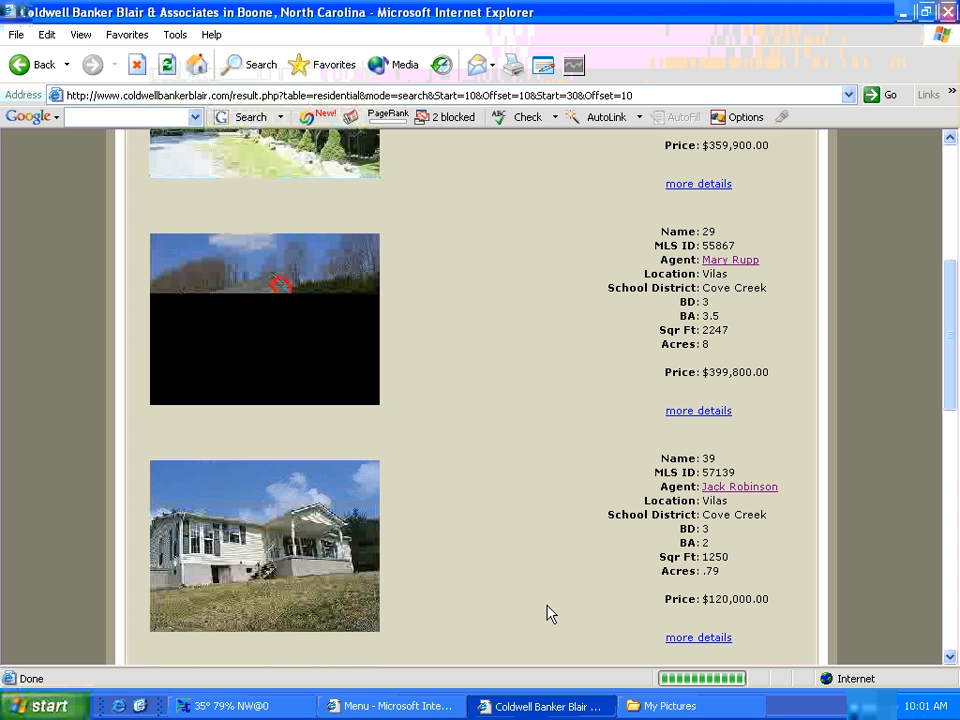
# - Recheck residential results pages 1 and 4 for the new listing
pyautogui.scroll(-5, 547, 606)
pyautogui.click(541, 473)
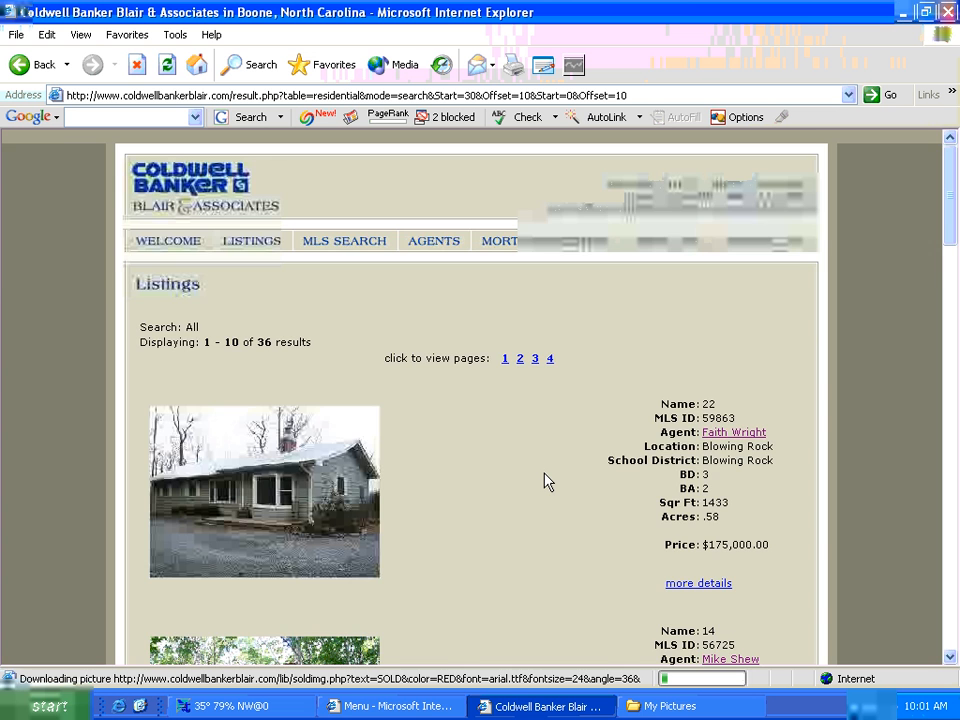
pyautogui.scroll(-10, 547, 482)
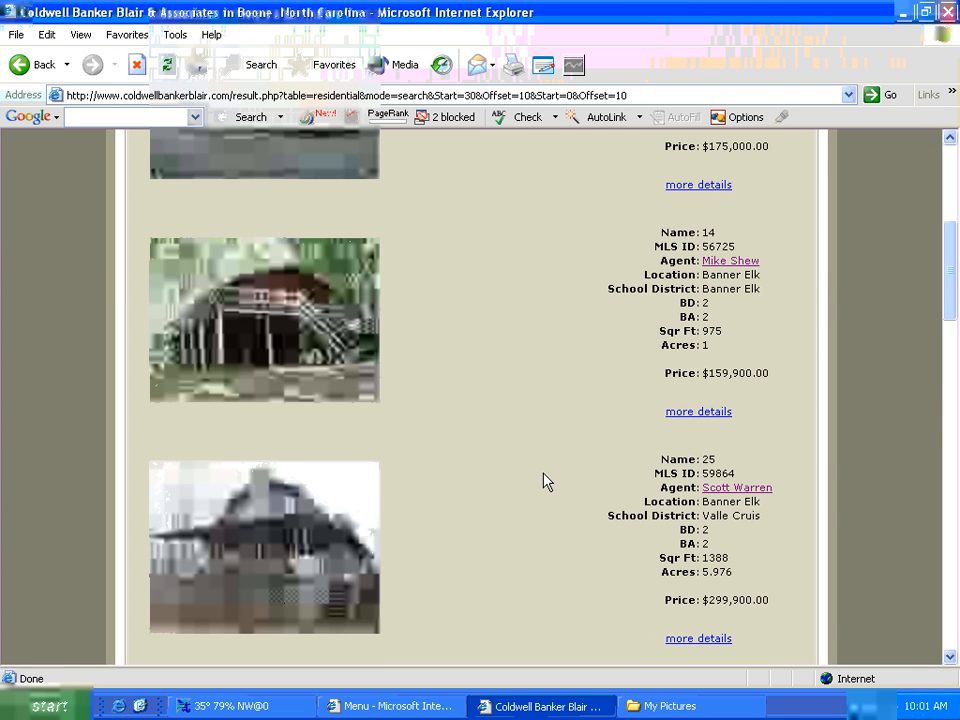
pyautogui.scroll(-5, 547, 482)
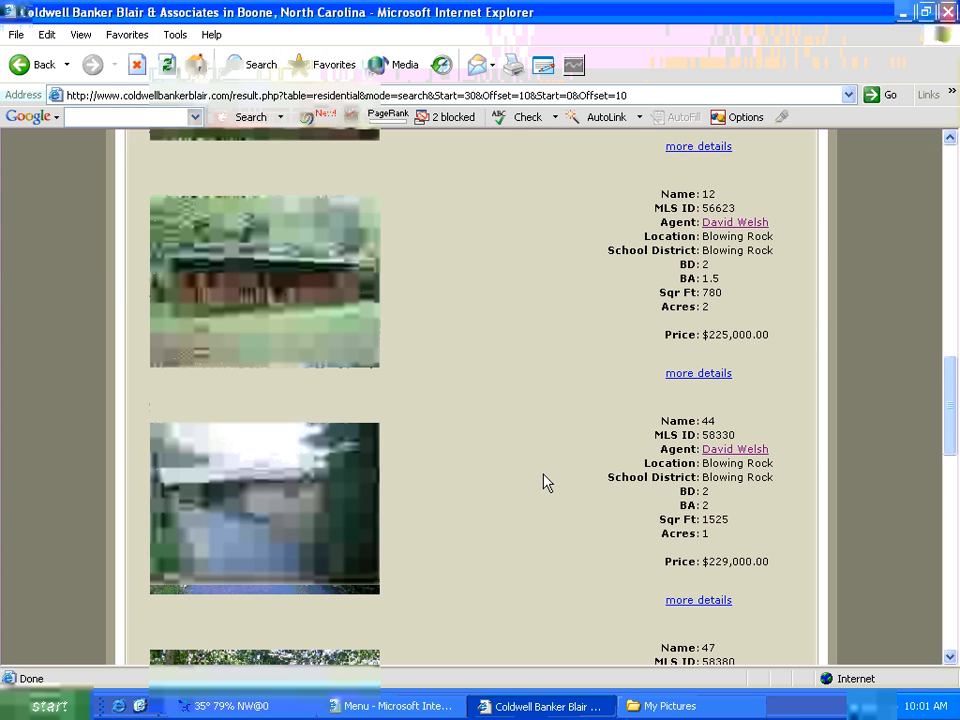
pyautogui.scroll(-7, 547, 482)
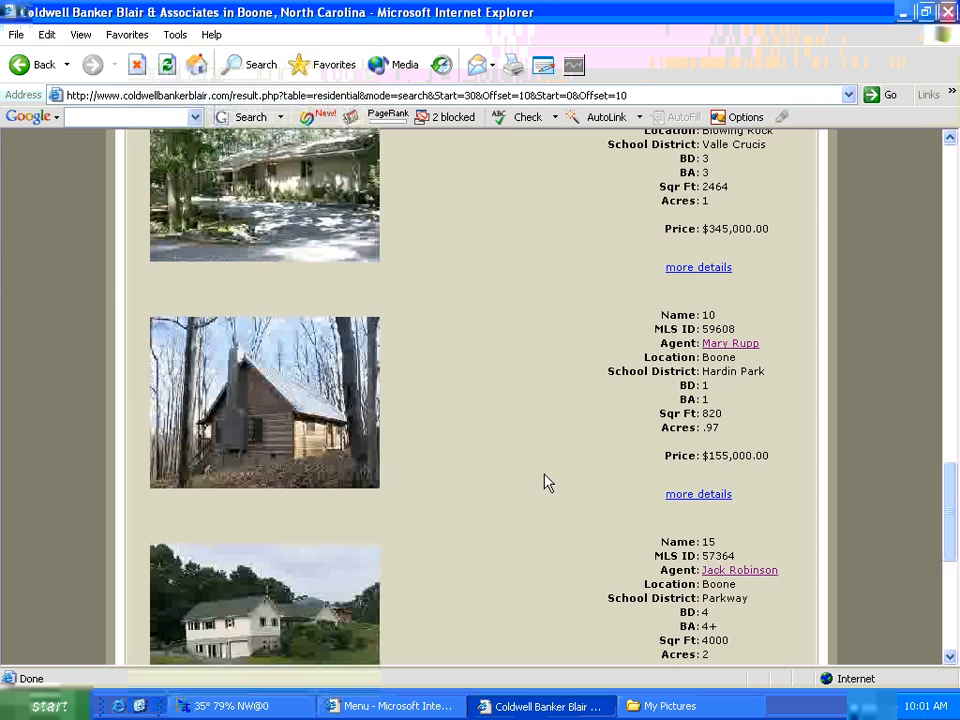
pyautogui.scroll(-6, 544, 482)
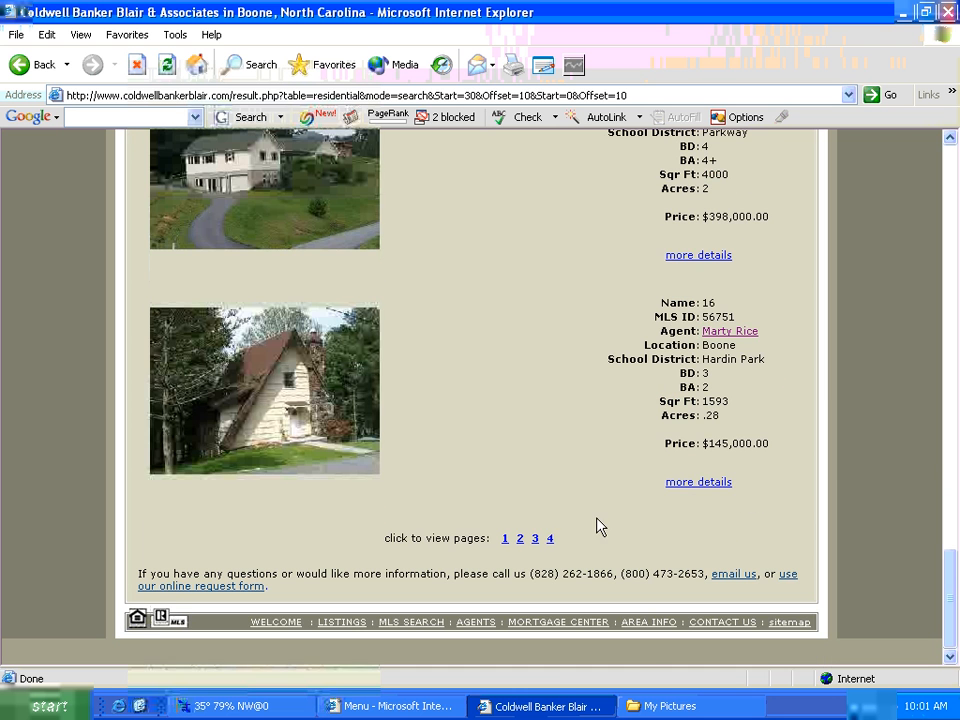
pyautogui.click(550, 539)
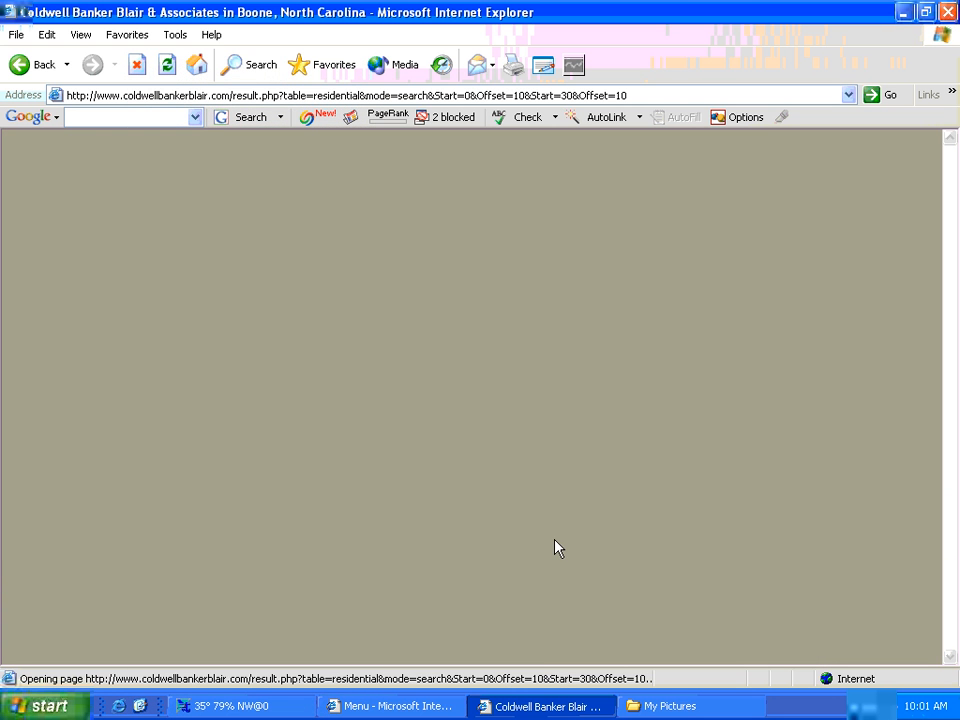
pyautogui.scroll(-10, 616, 492)
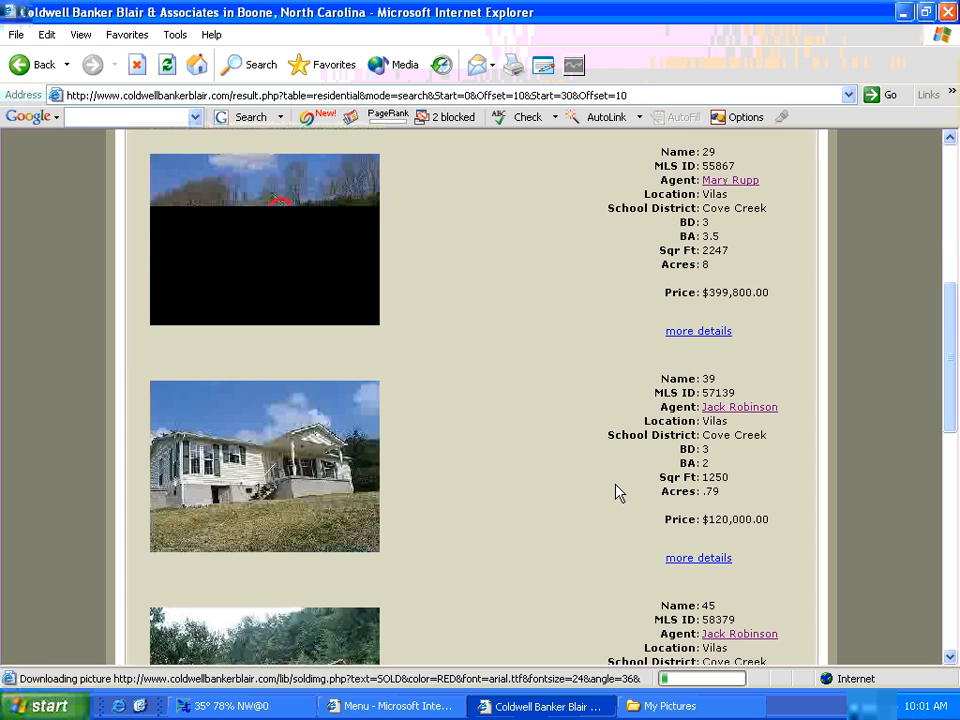
pyautogui.scroll(-5, 616, 492)
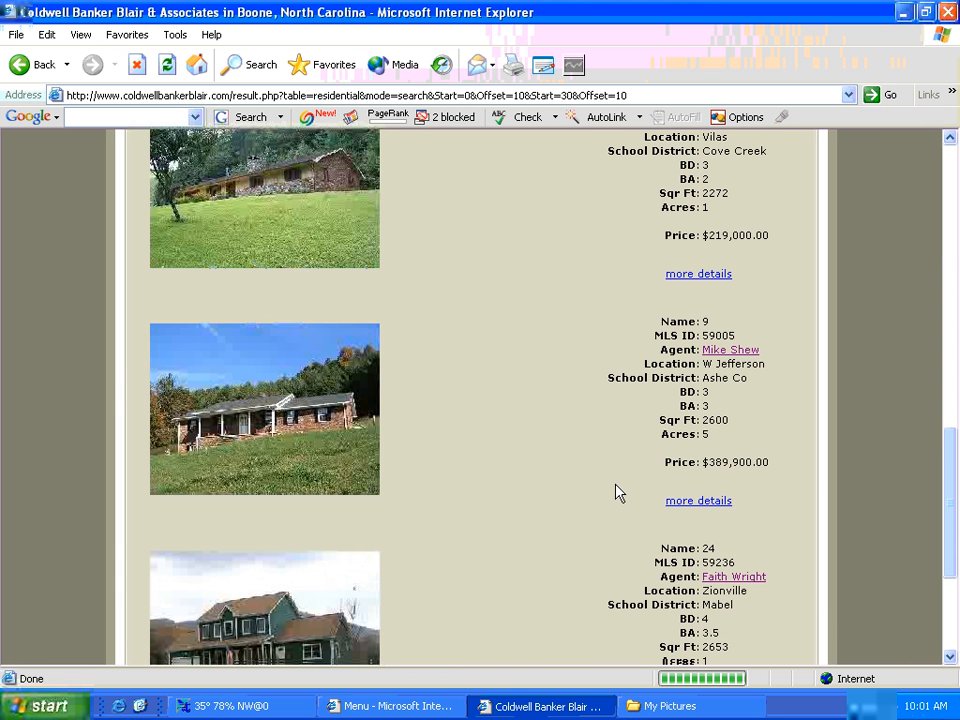
pyautogui.scroll(-3, 616, 492)
# - Check pages 2 and 3, finding Sample Home For Sale at $300.00 on 23 acres
pyautogui.click(520, 540)
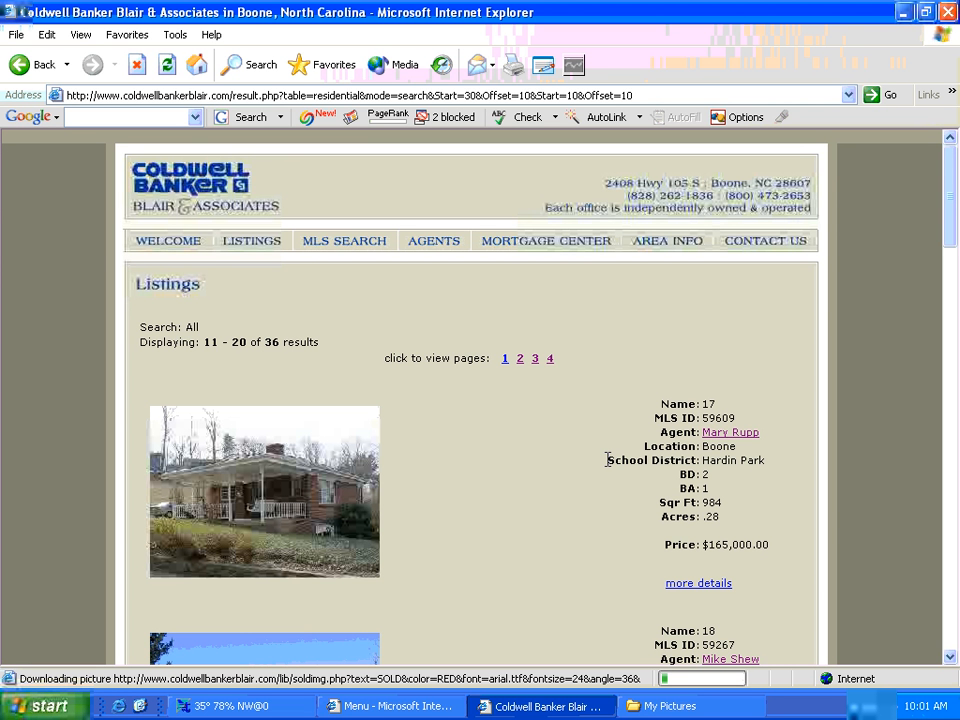
pyautogui.scroll(-15, 607, 460)
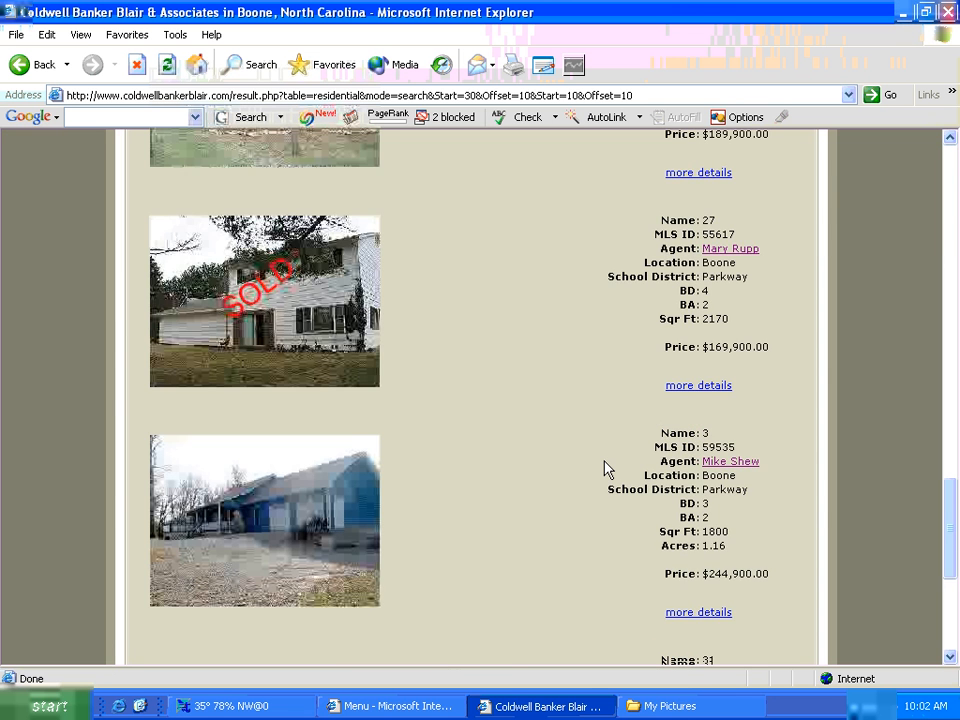
pyautogui.scroll(-5, 607, 468)
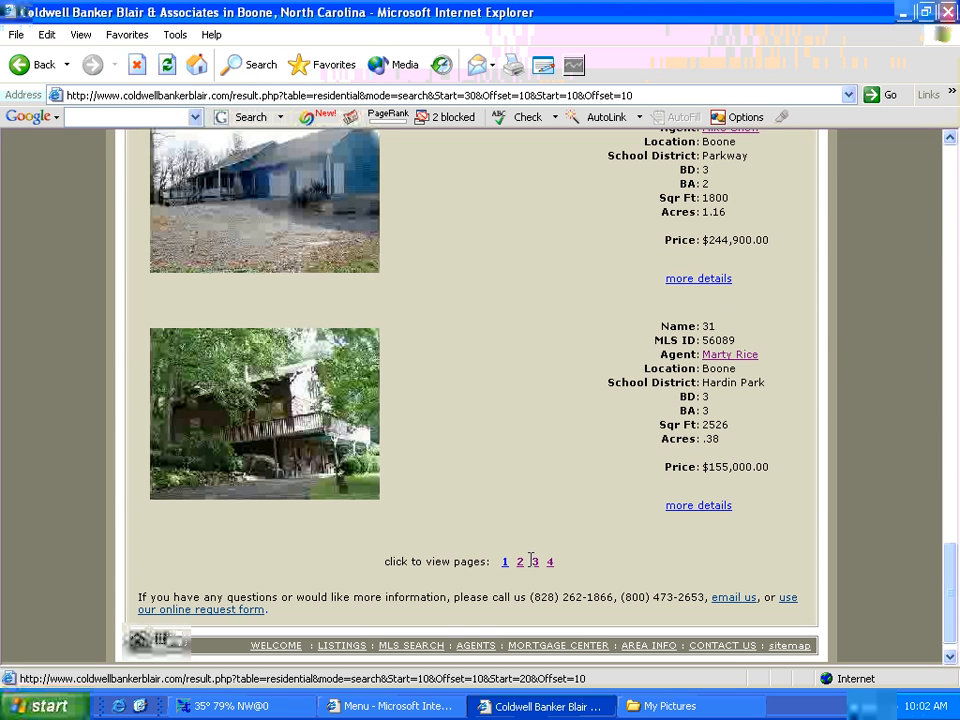
pyautogui.click(535, 560)
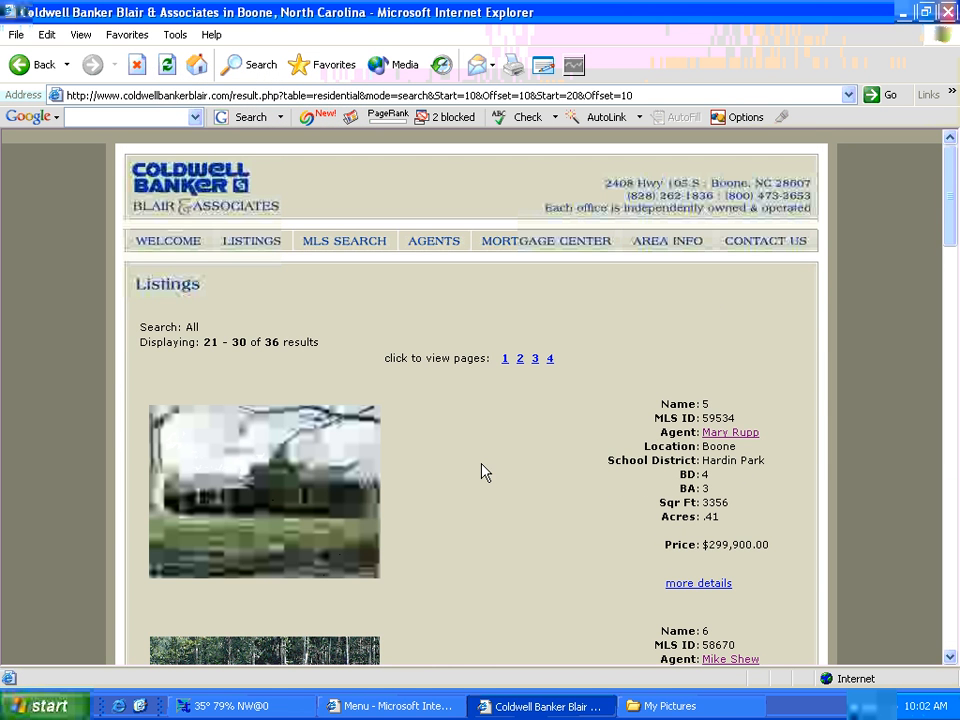
pyautogui.scroll(-3, 484, 472)
pyautogui.scroll(-7, 450, 455)
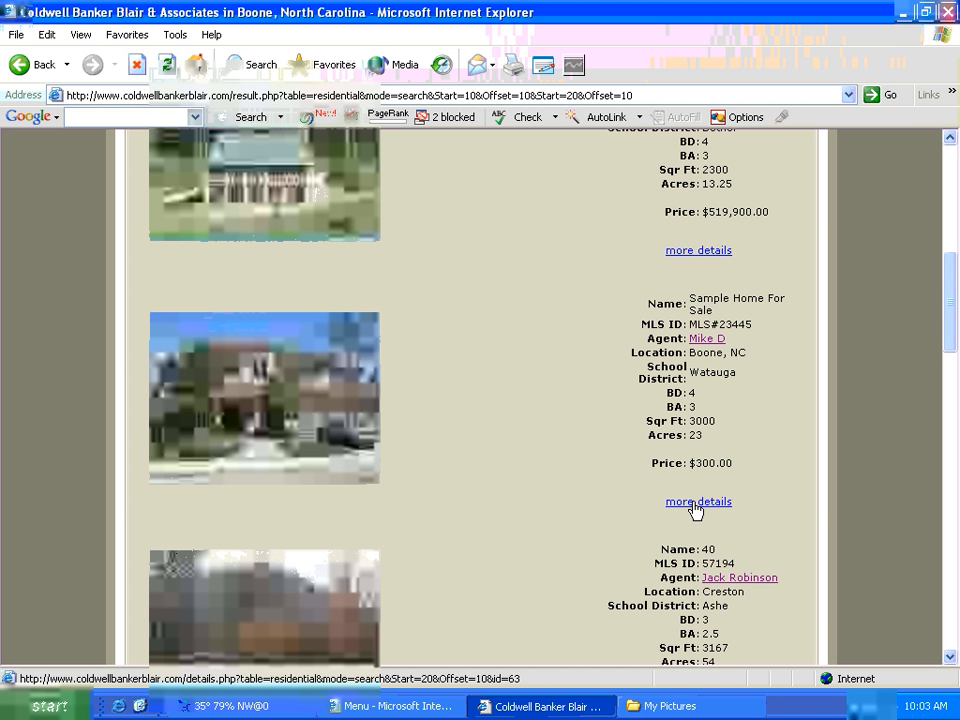
# - View Sample Home For Sale's details and photos, then return to Listings
pyautogui.click(696, 509)
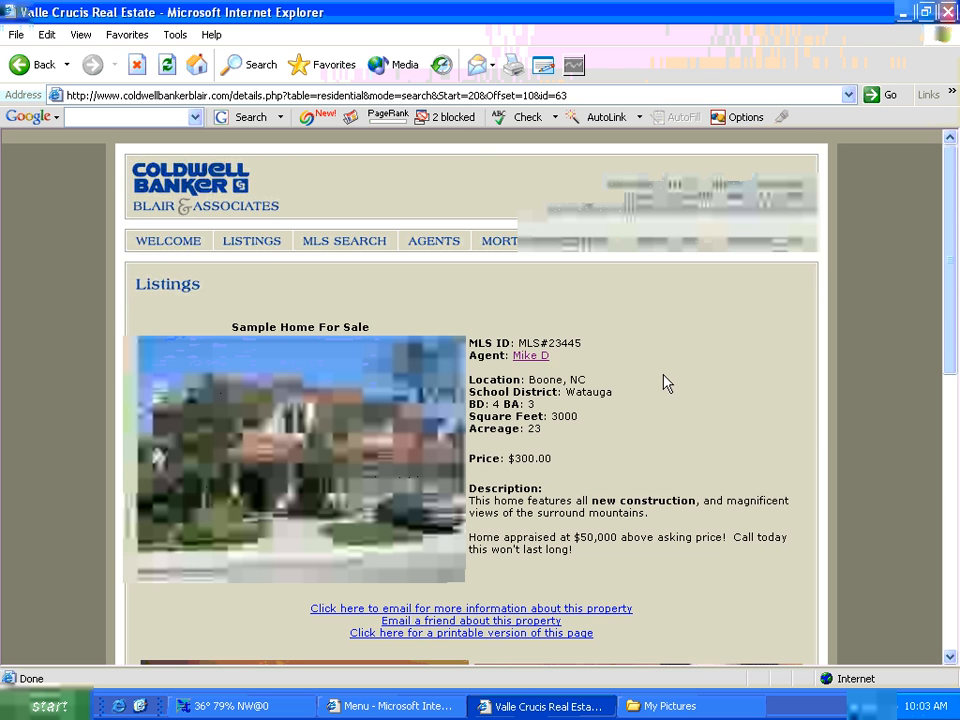
pyautogui.scroll(-3, 666, 384)
pyautogui.scroll(-3, 666, 384)
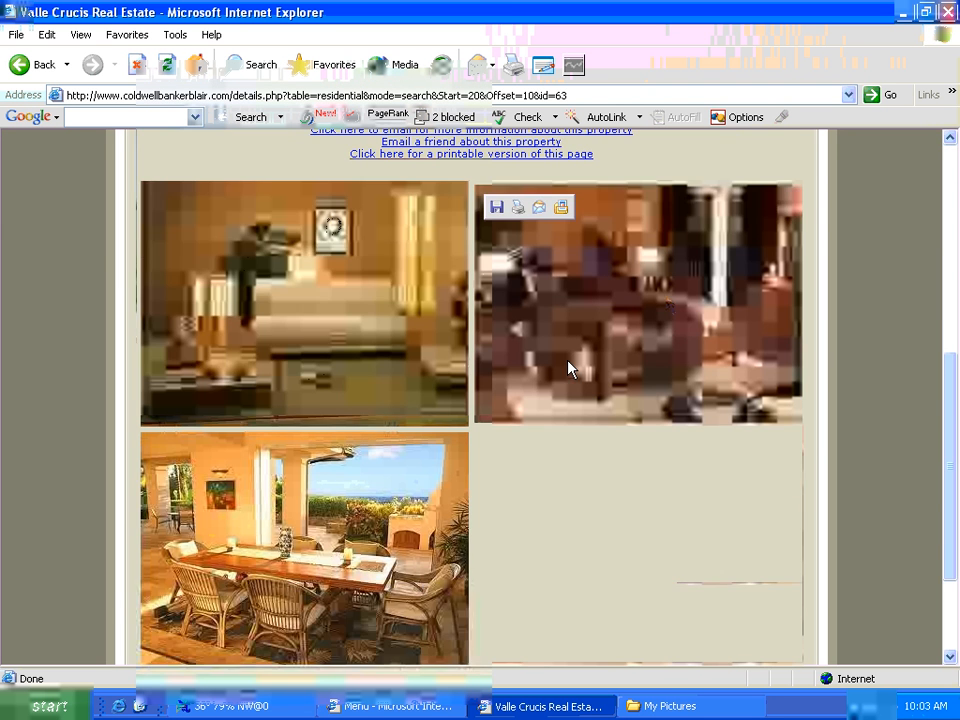
pyautogui.scroll(-3, 645, 414)
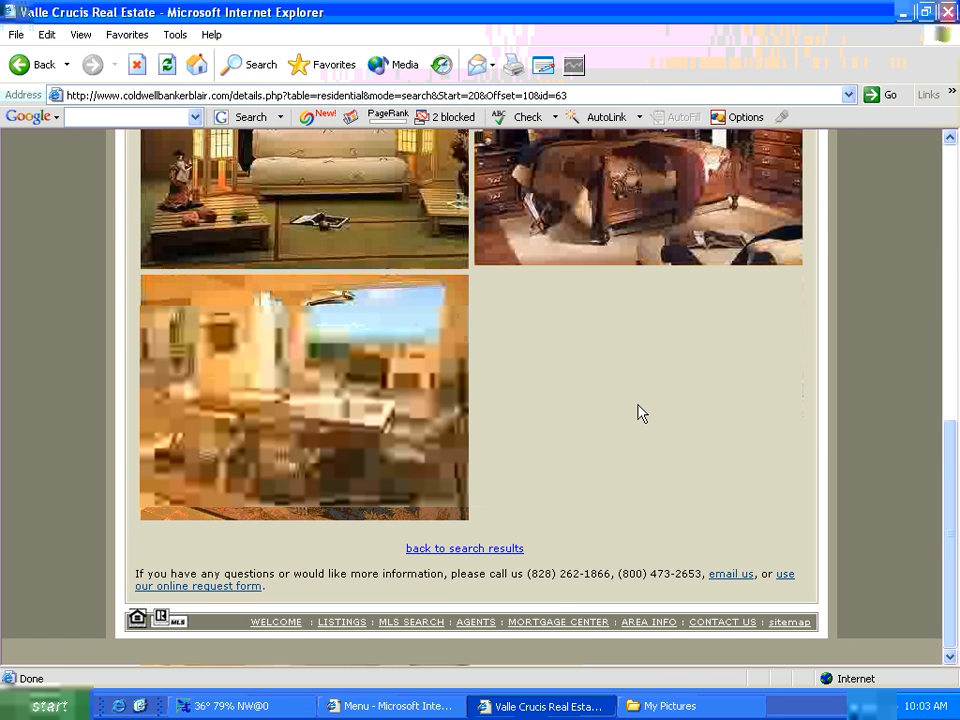
pyautogui.scroll(10, 641, 413)
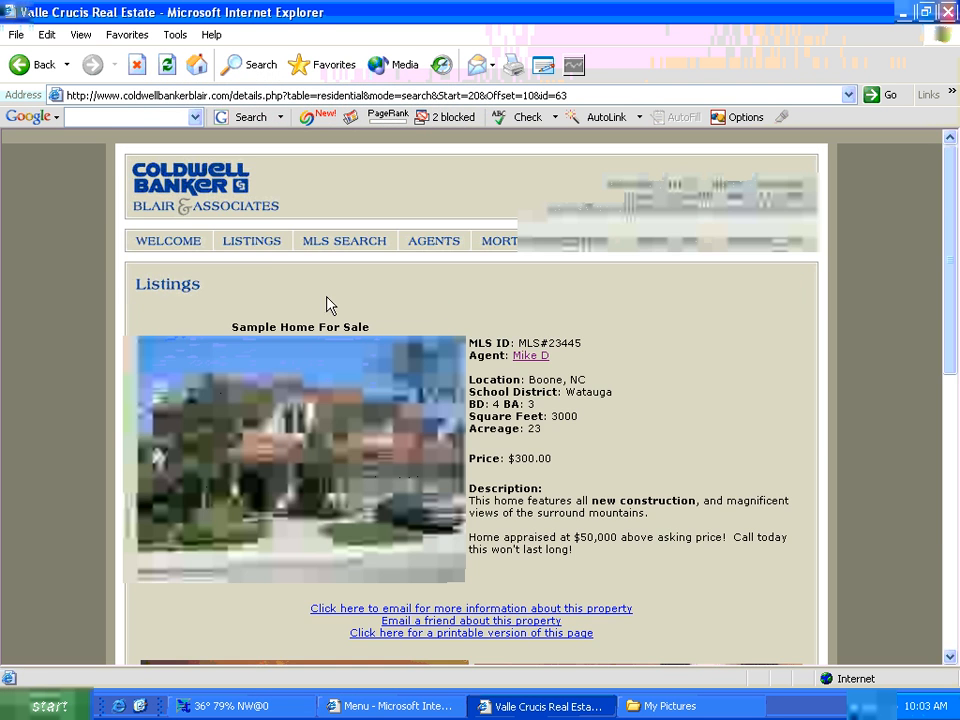
pyautogui.click(268, 250)
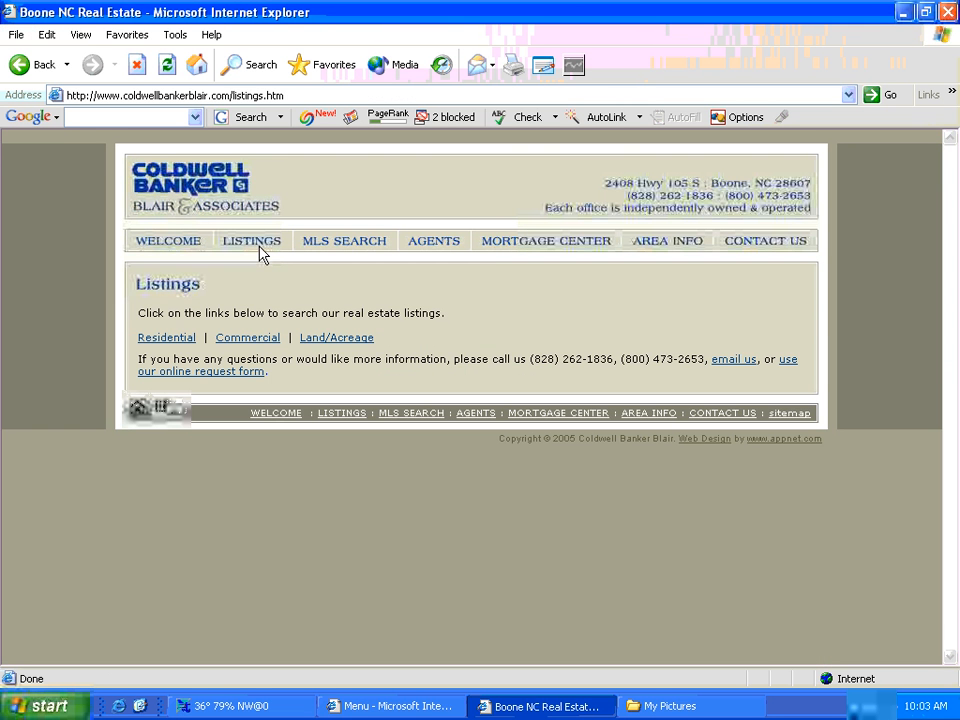
# - Show the five Commercial listings, including 102-C at $439,900 and 107-C at $75,000
pyautogui.click(263, 342)
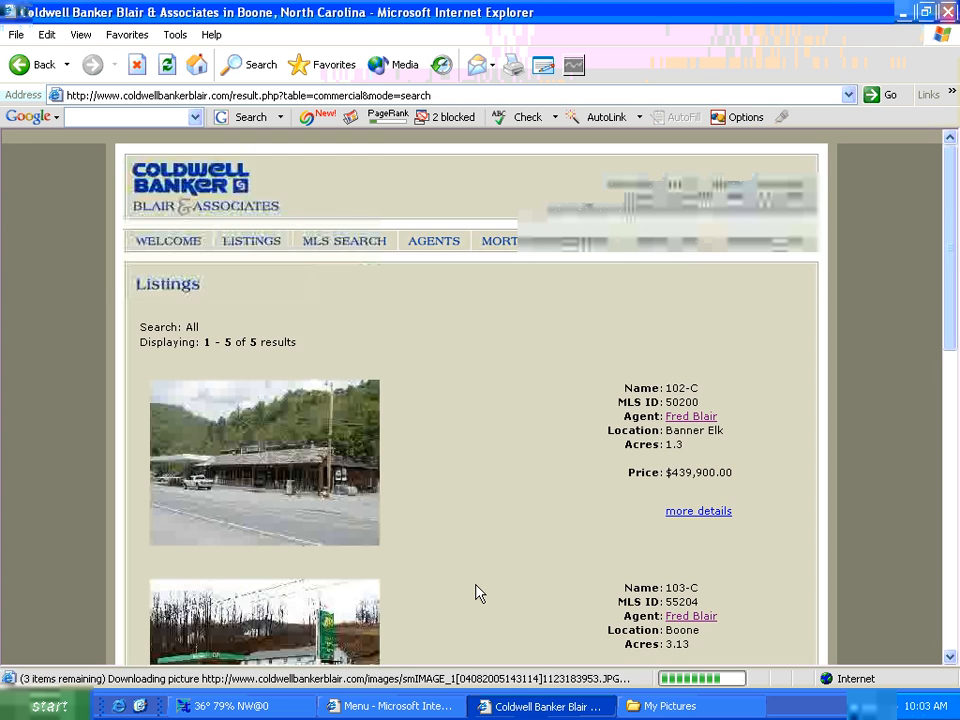
pyautogui.scroll(-3, 476, 592)
pyautogui.scroll(-2, 476, 572)
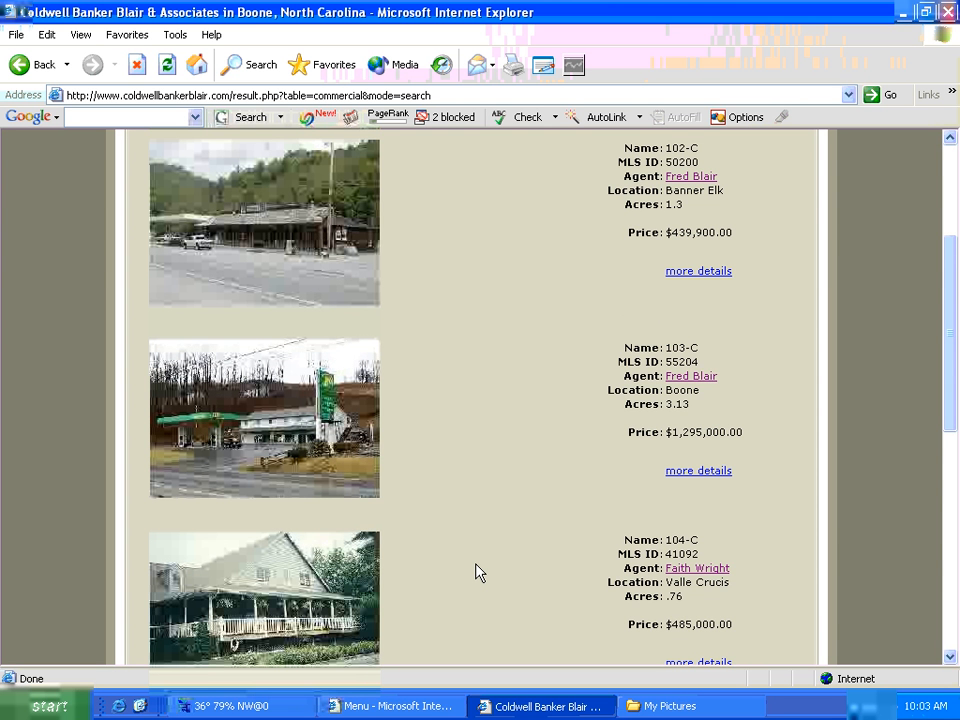
pyautogui.scroll(-5, 478, 569)
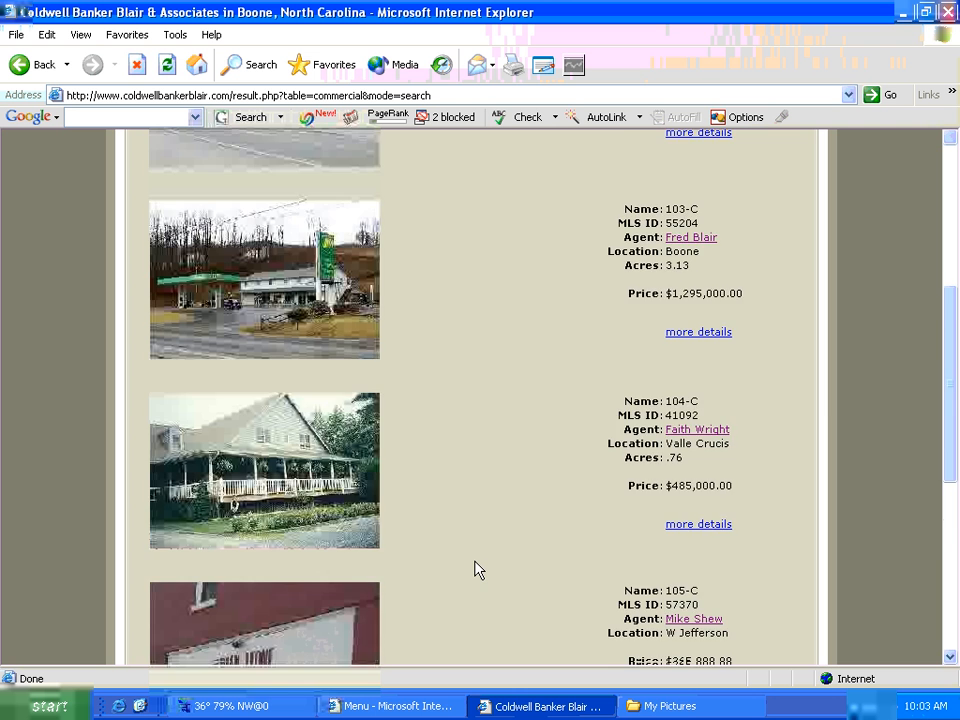
pyautogui.scroll(-2, 477, 567)
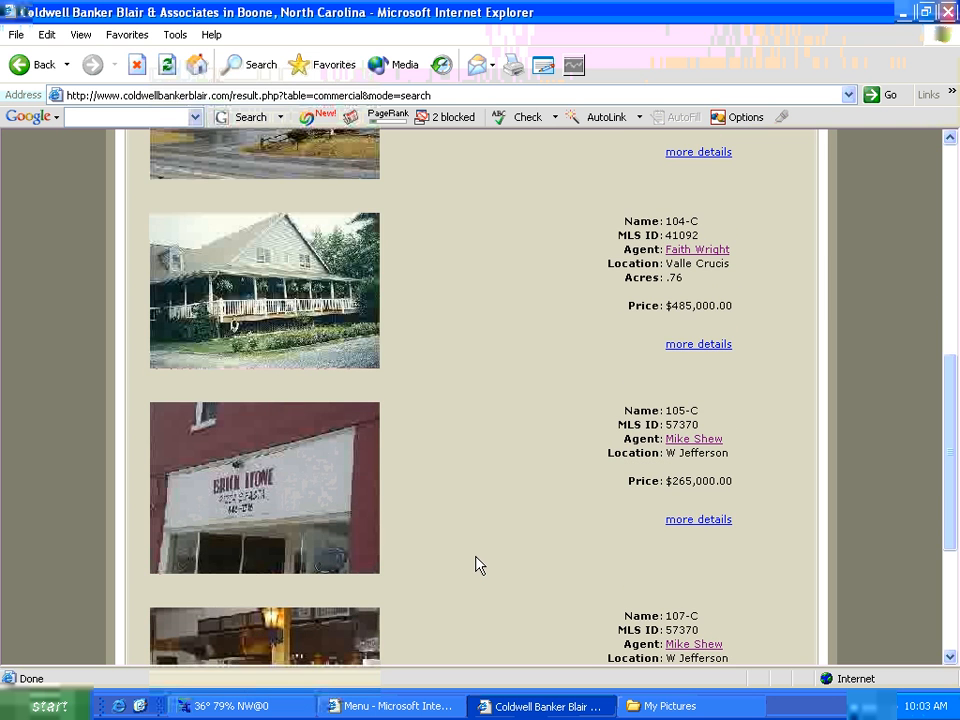
pyautogui.scroll(-5, 480, 564)
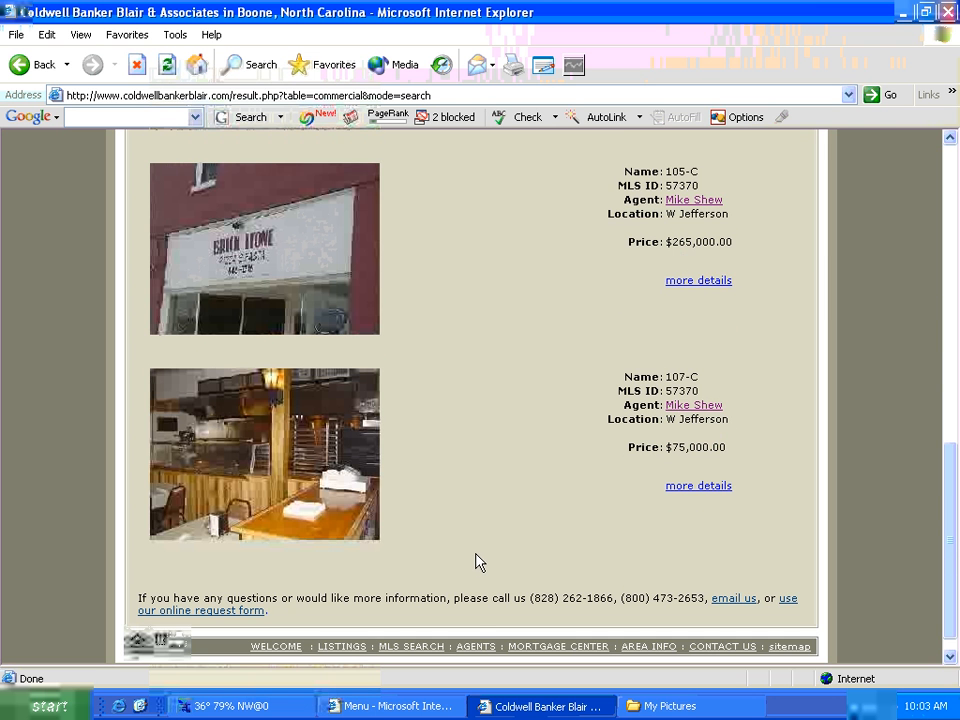